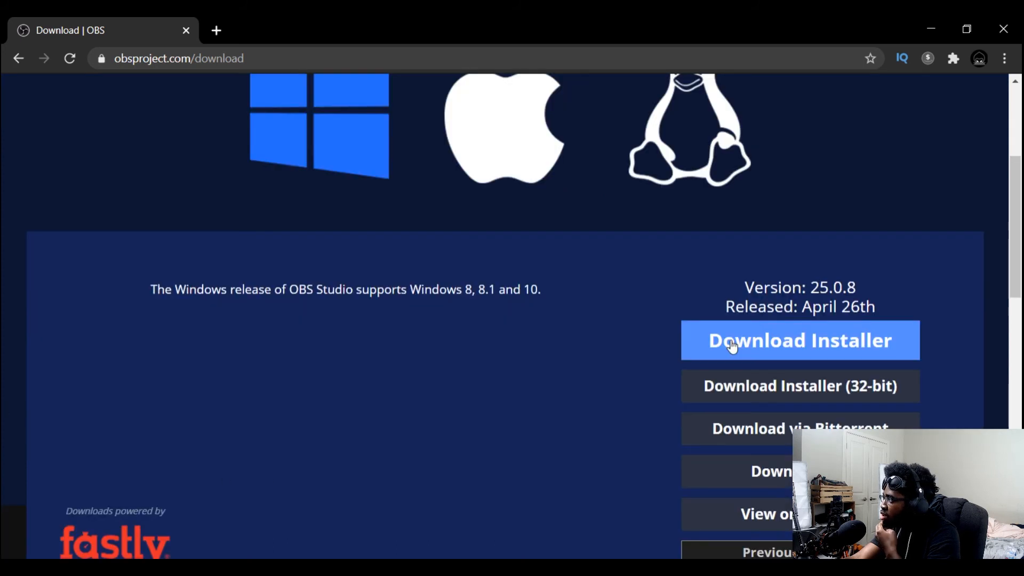
Step: Download and run the 64-bit OBS Studio installer for Windows, and search the computer for "obs" to launch it
{"action": "left_click", "coordinate": [733, 347]}
{"action": "left_click", "coordinate": [94, 536]}
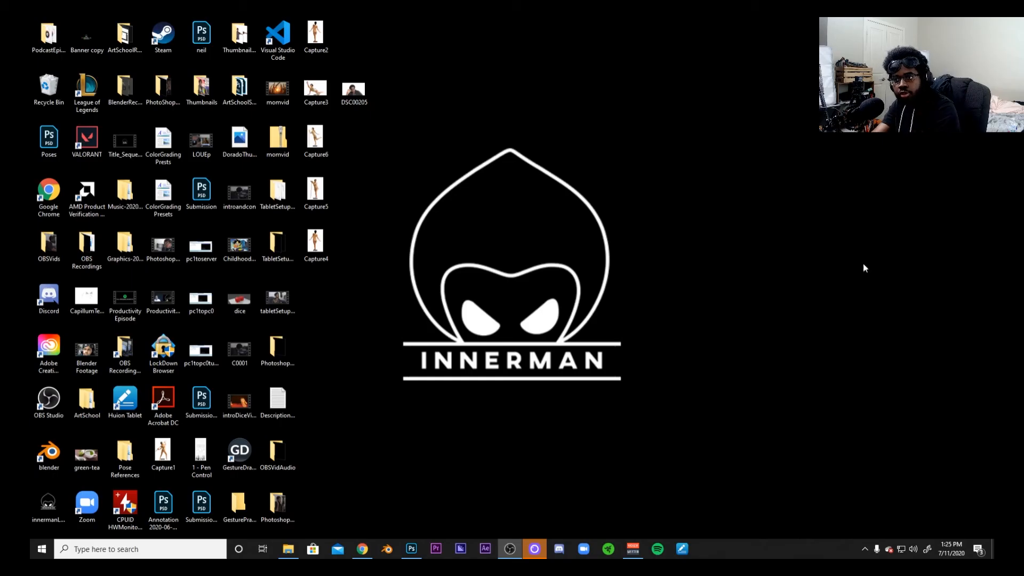
{"action": "left_click", "coordinate": [94, 550]}
{"action": "type", "text": "obs"}
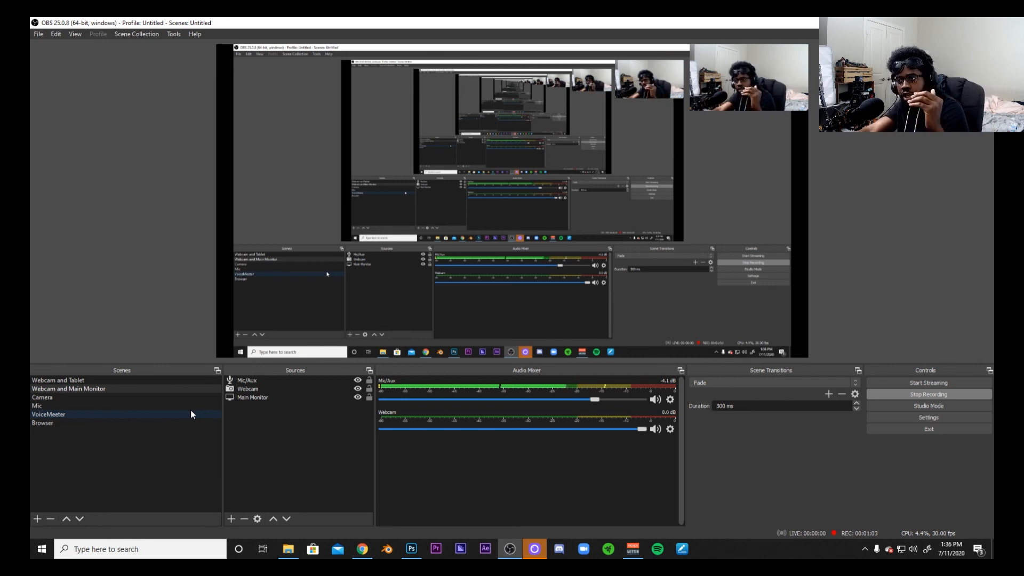
Step: Add a new scene named Stream
{"action": "left_click", "coordinate": [219, 401]}
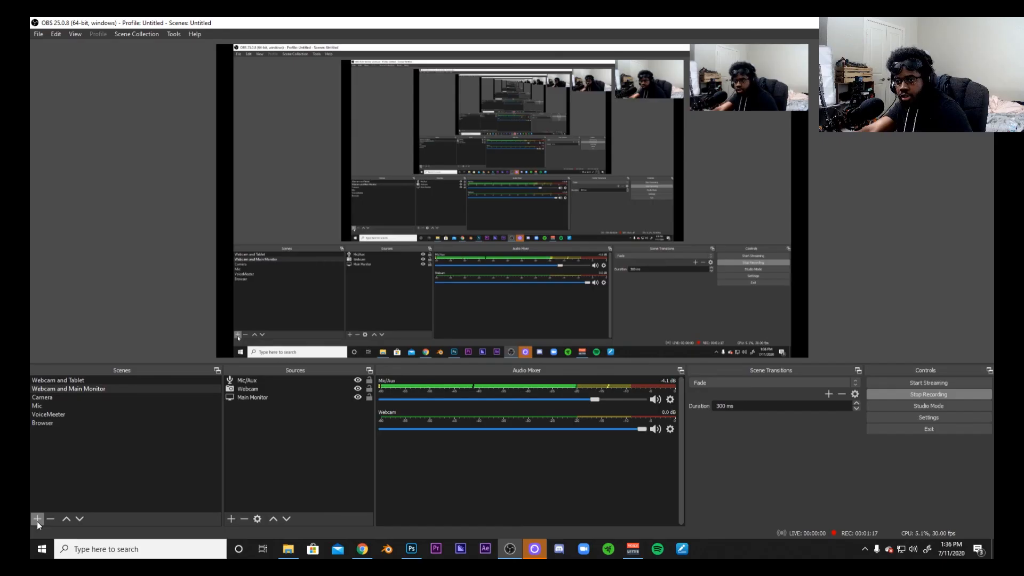
{"action": "left_click", "coordinate": [23, 540]}
{"action": "left_click_drag", "start_coordinate": [503, 253], "coordinate": [502, 171]}
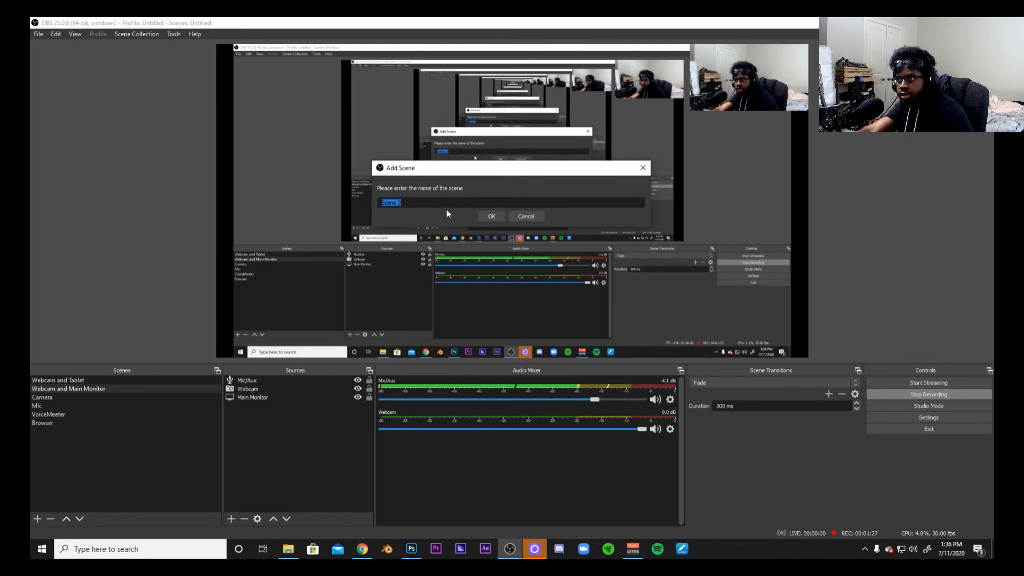
{"action": "type", "text": "Stream"}
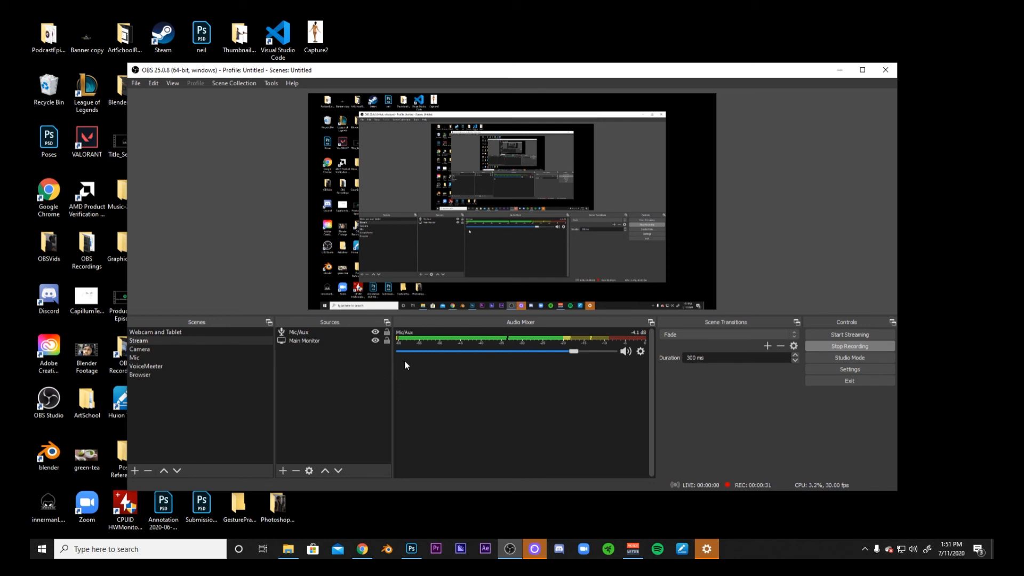
Step: Add a Display Capture source named Main Monitor to the Stream scene
{"action": "left_click", "coordinate": [281, 473]}
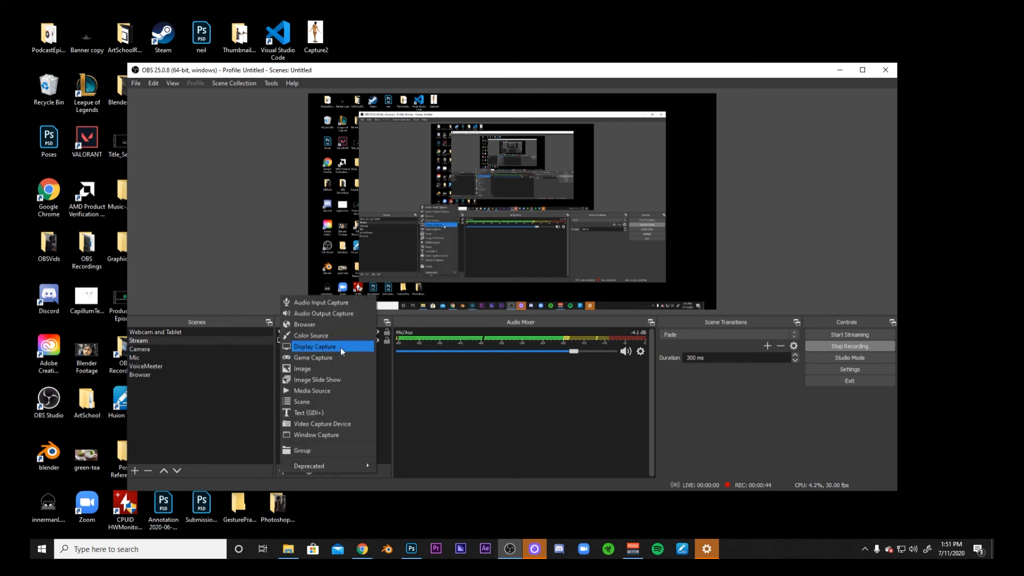
{"action": "left_click", "coordinate": [340, 347]}
{"action": "type", "text": "Main Monitor"}
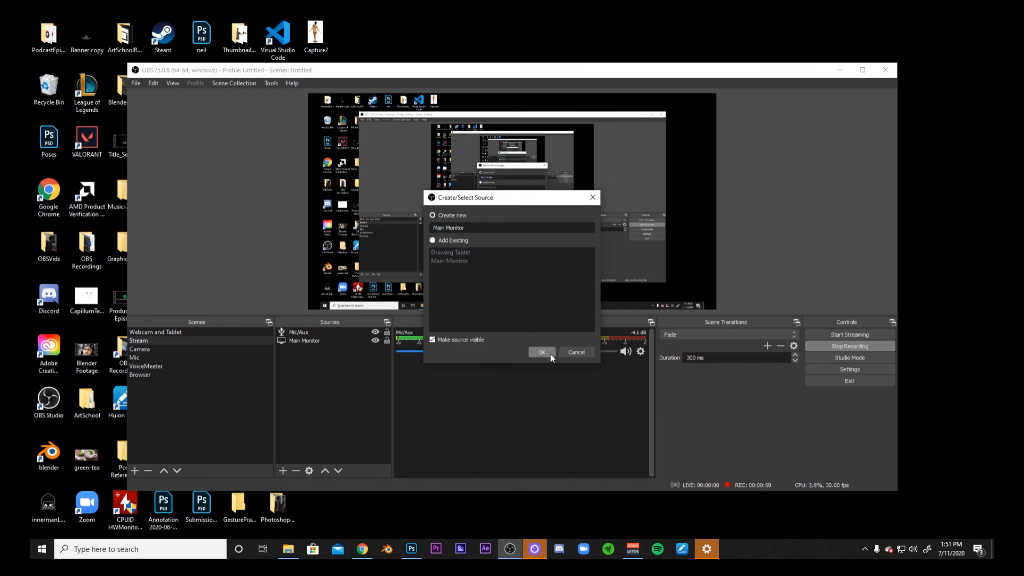
{"action": "left_click", "coordinate": [550, 355]}
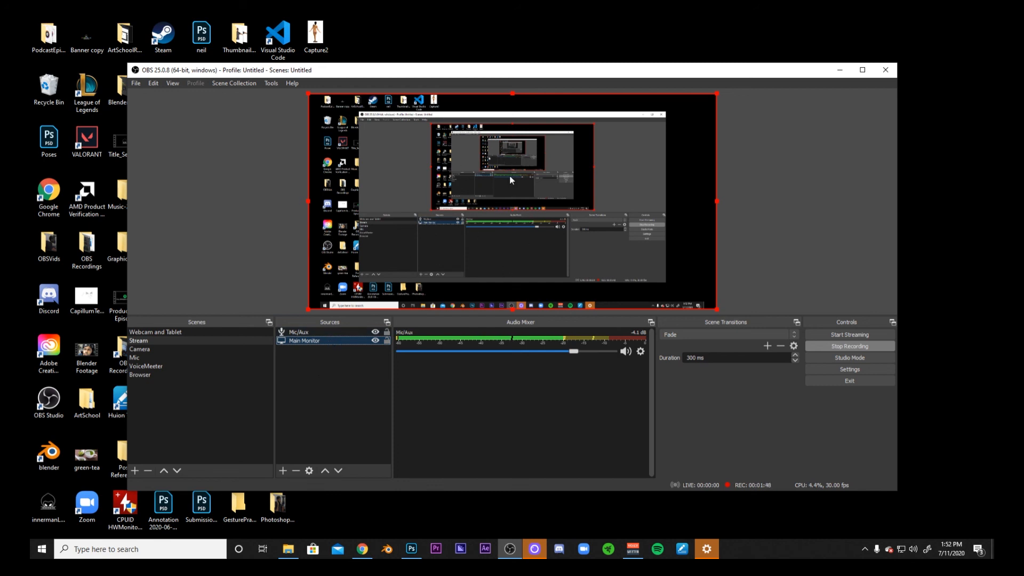
Step: Open the Main Monitor source's properties and examine which displays are available for capture
{"action": "right_click", "coordinate": [322, 341]}
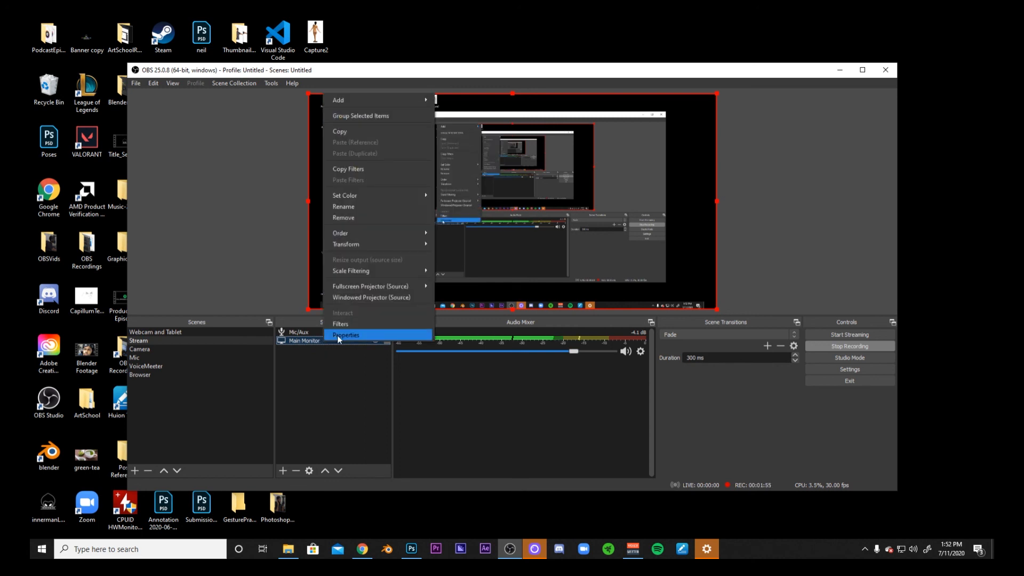
{"action": "left_click", "coordinate": [338, 335]}
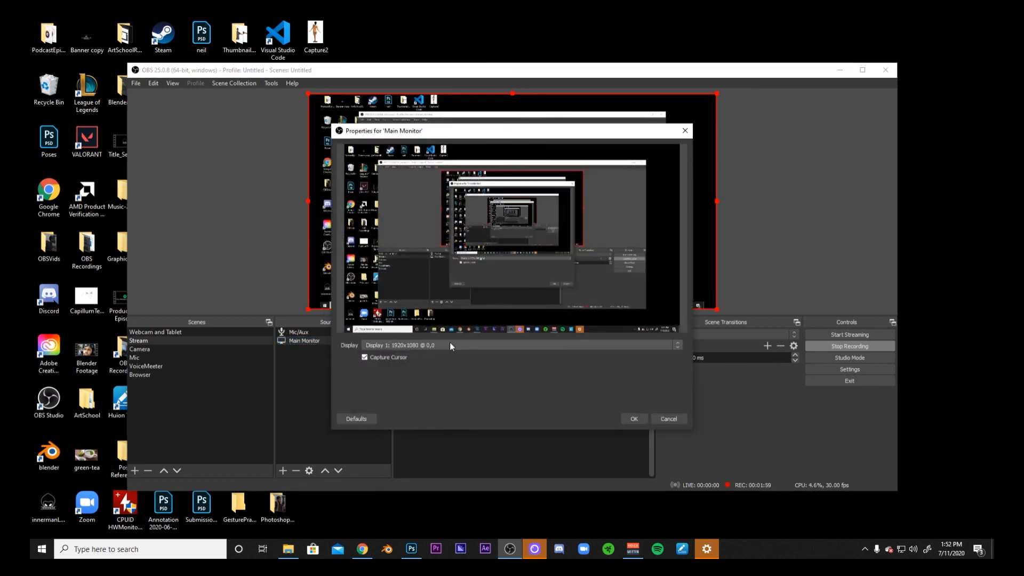
{"action": "left_click", "coordinate": [462, 345]}
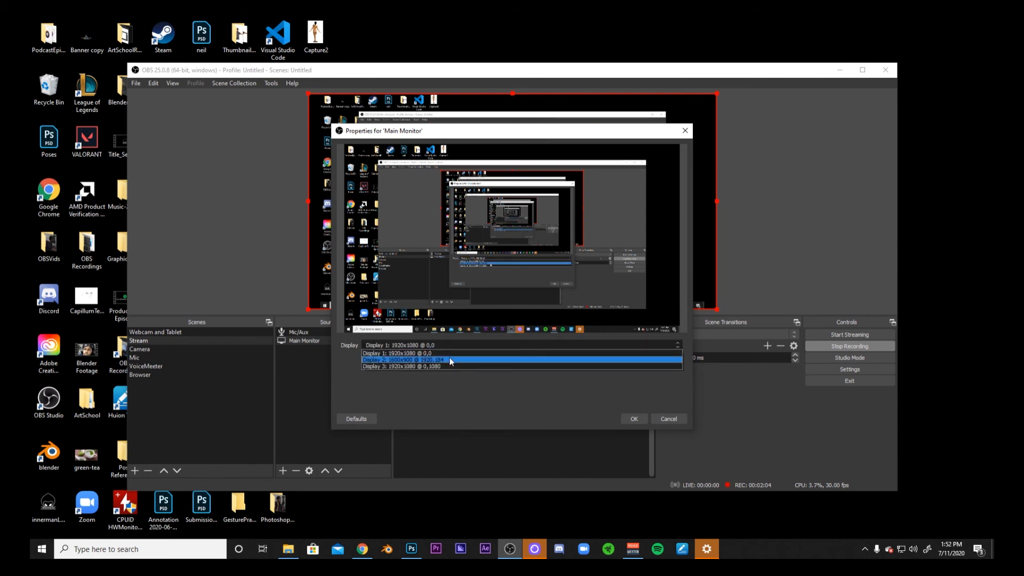
{"action": "left_click", "coordinate": [457, 362]}
{"action": "left_click", "coordinate": [448, 347]}
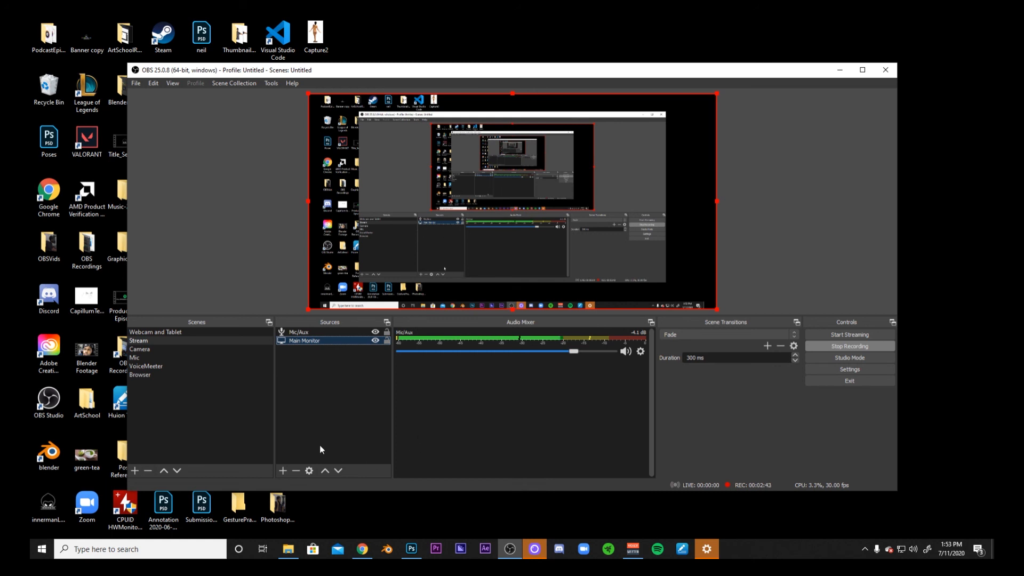
Step: Add an Audio Input Capture source named Mic to the Stream scene
{"action": "left_click", "coordinate": [283, 470]}
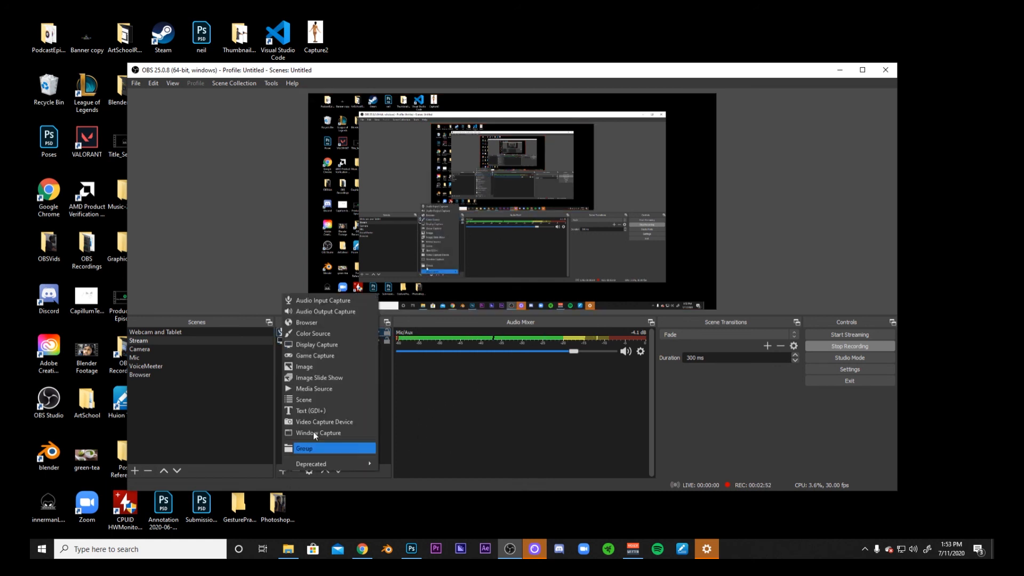
{"action": "left_click", "coordinate": [349, 302]}
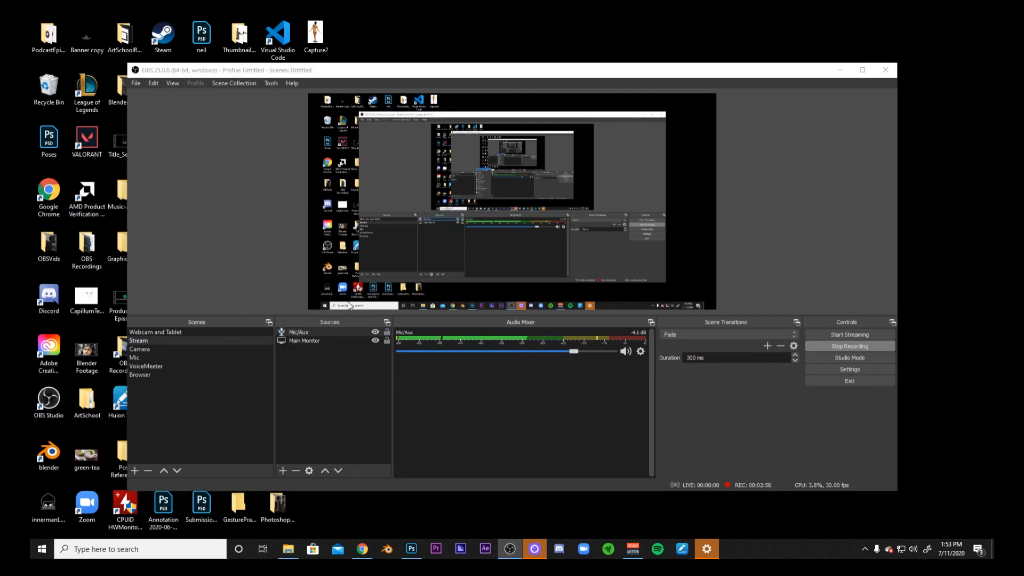
{"action": "type", "text": "Mic"}
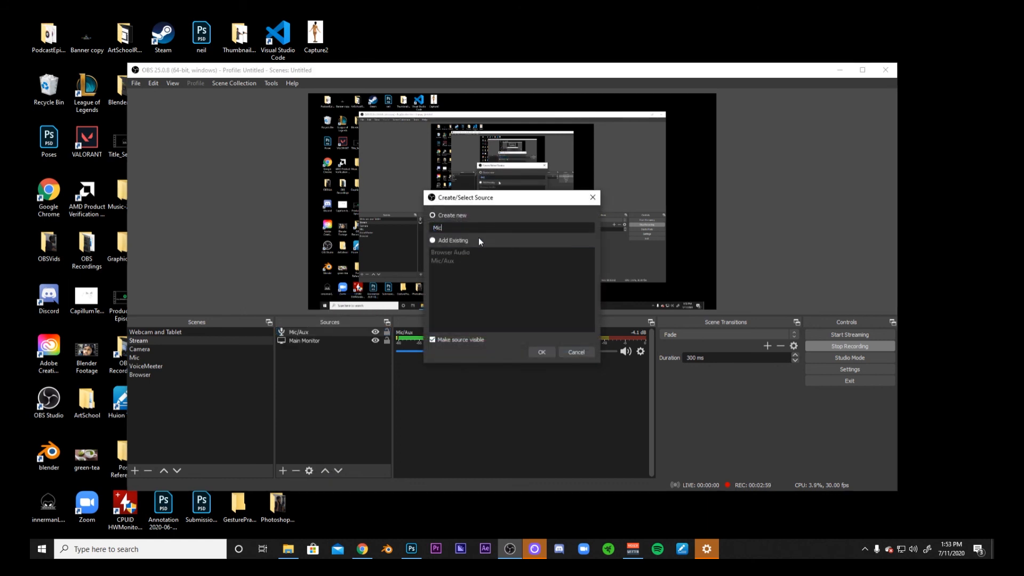
{"action": "left_click", "coordinate": [545, 352]}
Step: Set the Mic/Aux source's device to Microphone (Yeti Stereo Microphone)
{"action": "left_click", "coordinate": [326, 331]}
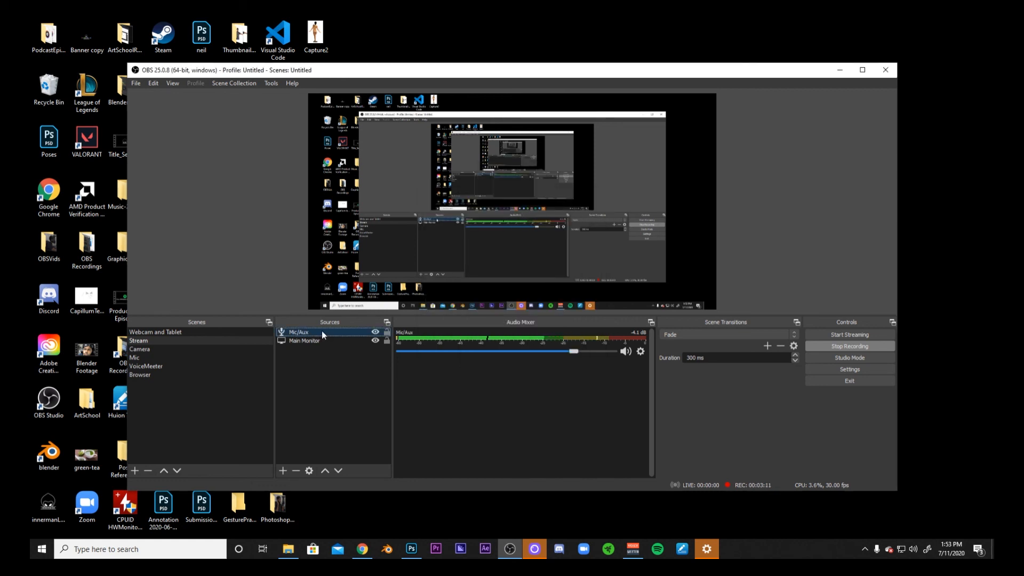
{"action": "right_click", "coordinate": [322, 330]}
{"action": "left_click", "coordinate": [365, 324]}
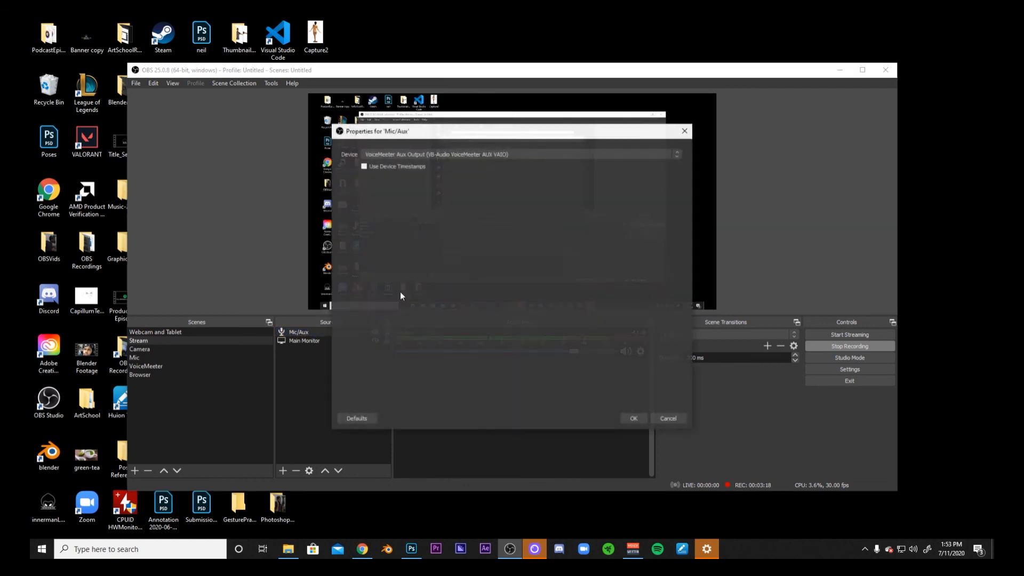
{"action": "left_click", "coordinate": [448, 153]}
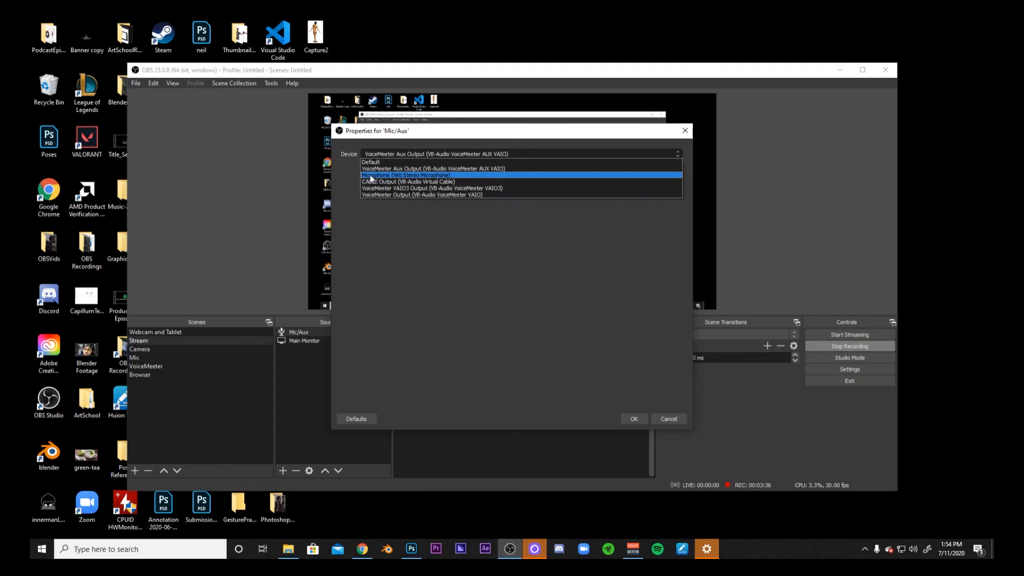
{"action": "left_click", "coordinate": [371, 175]}
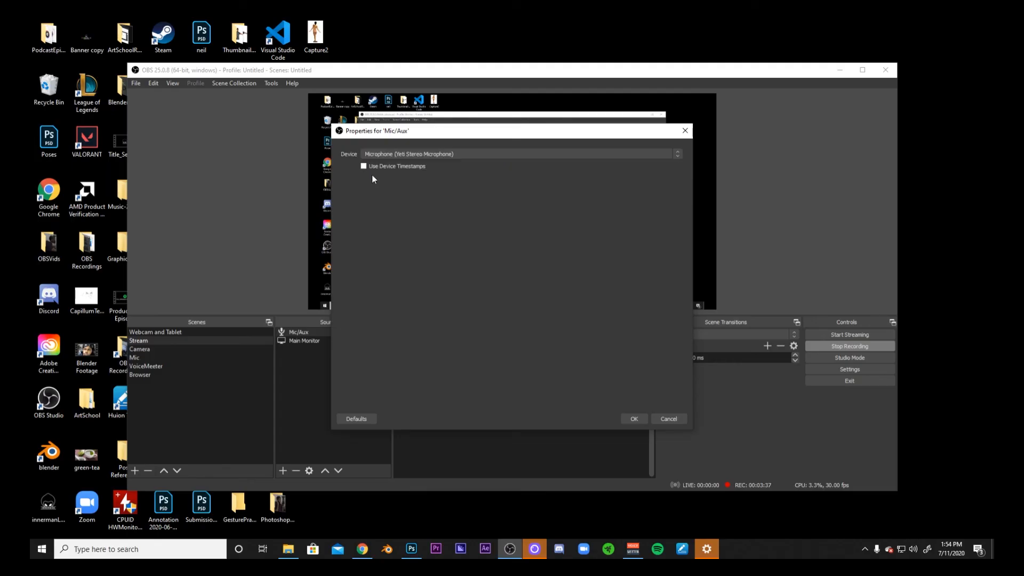
{"action": "left_click", "coordinate": [633, 419]}
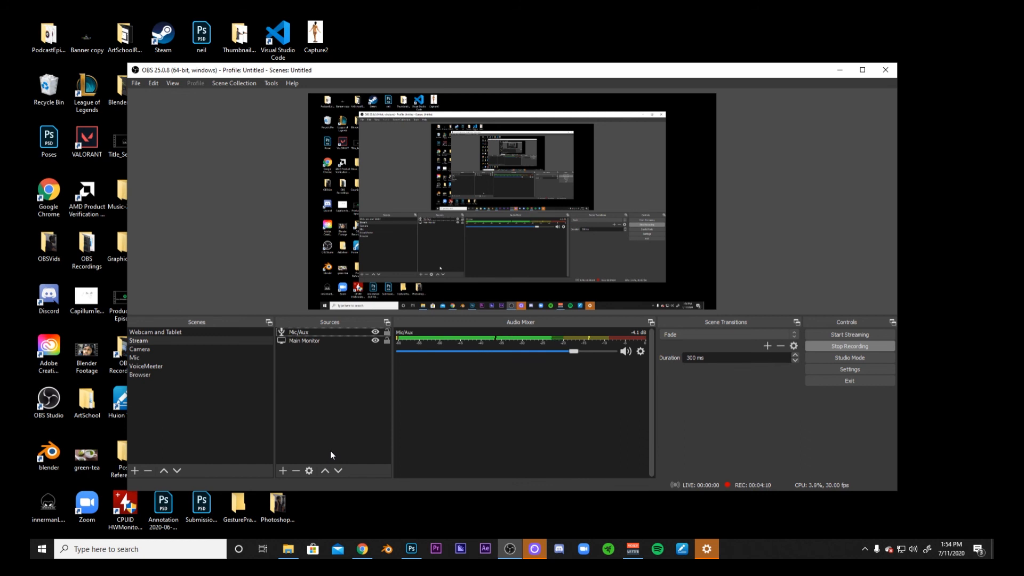
Step: Add a Video Capture Device source named Webcam to the Stream scene
{"action": "left_click", "coordinate": [284, 470]}
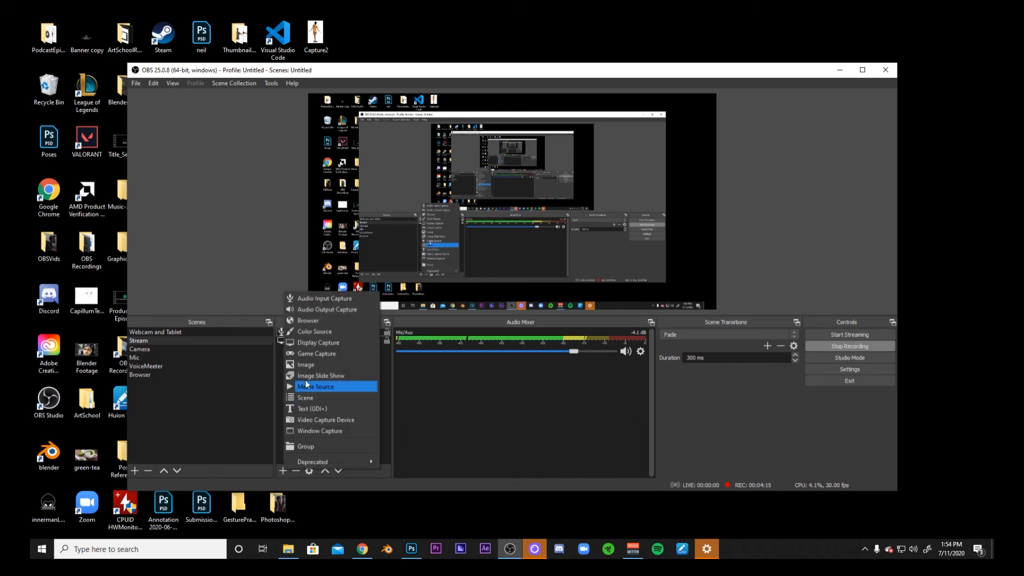
{"action": "left_click", "coordinate": [334, 421]}
{"action": "type", "text": "Webcam"}
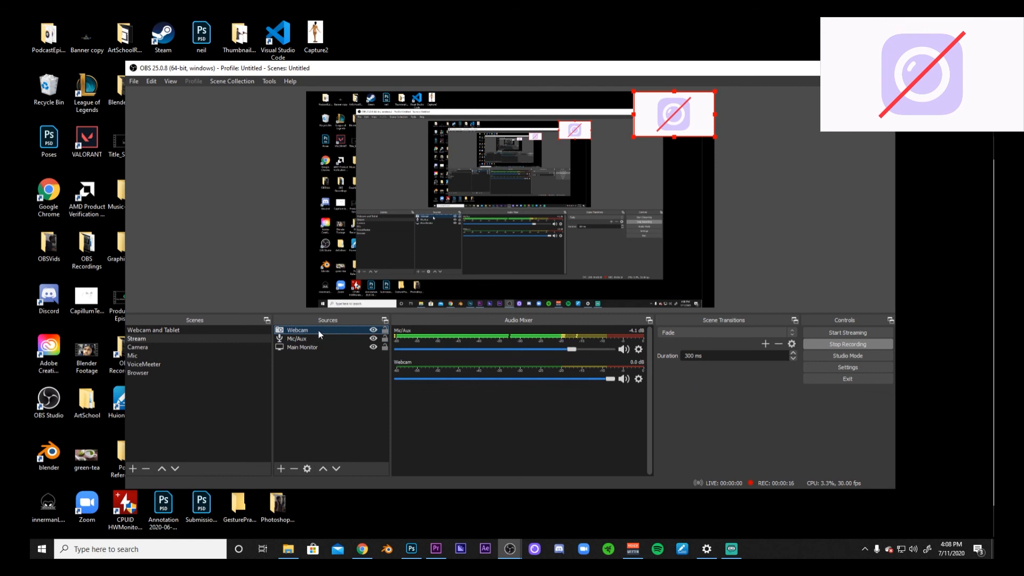
Step: Set the Webcam source's device to c922 Pro Stream Webcam in its properties
{"action": "right_click", "coordinate": [319, 331]}
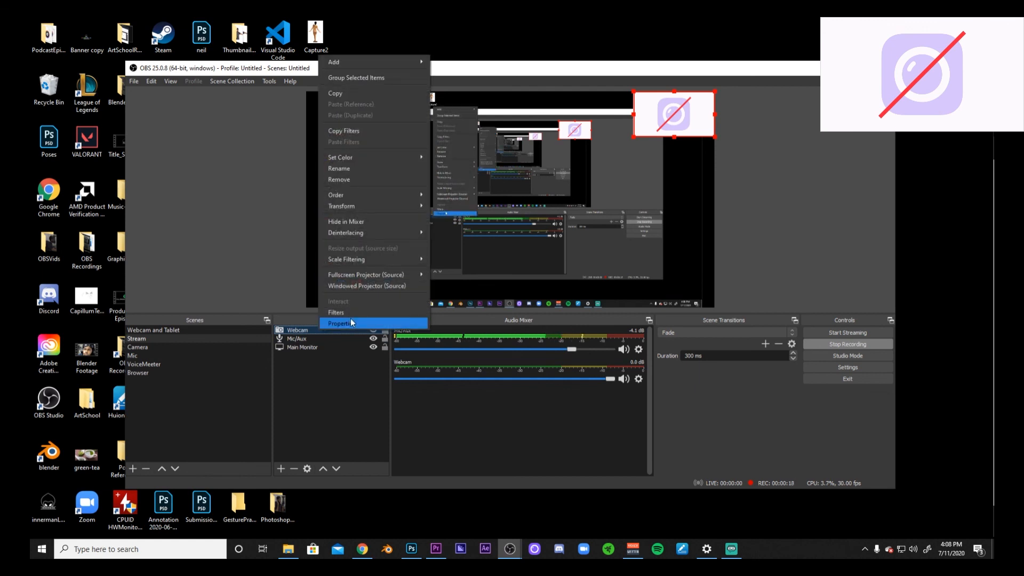
{"action": "left_click", "coordinate": [351, 322]}
{"action": "left_click", "coordinate": [428, 297]}
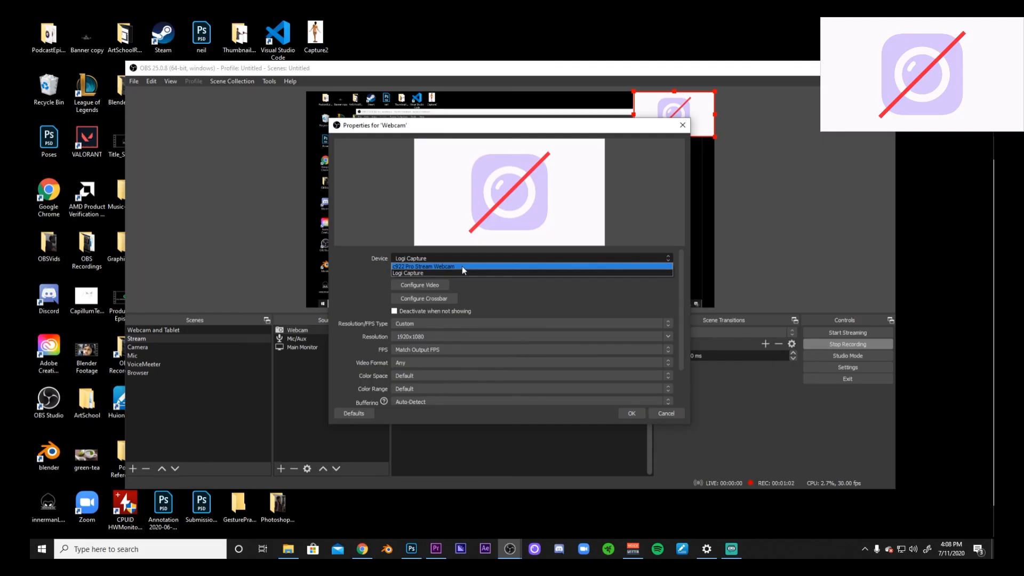
{"action": "left_click", "coordinate": [462, 266]}
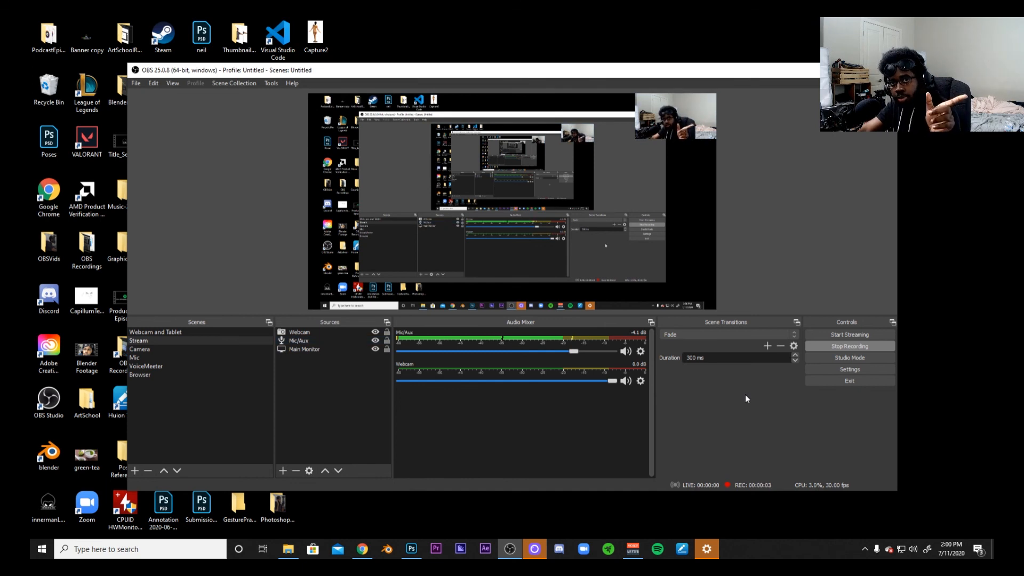
{"action": "left_click", "coordinate": [502, 289]}
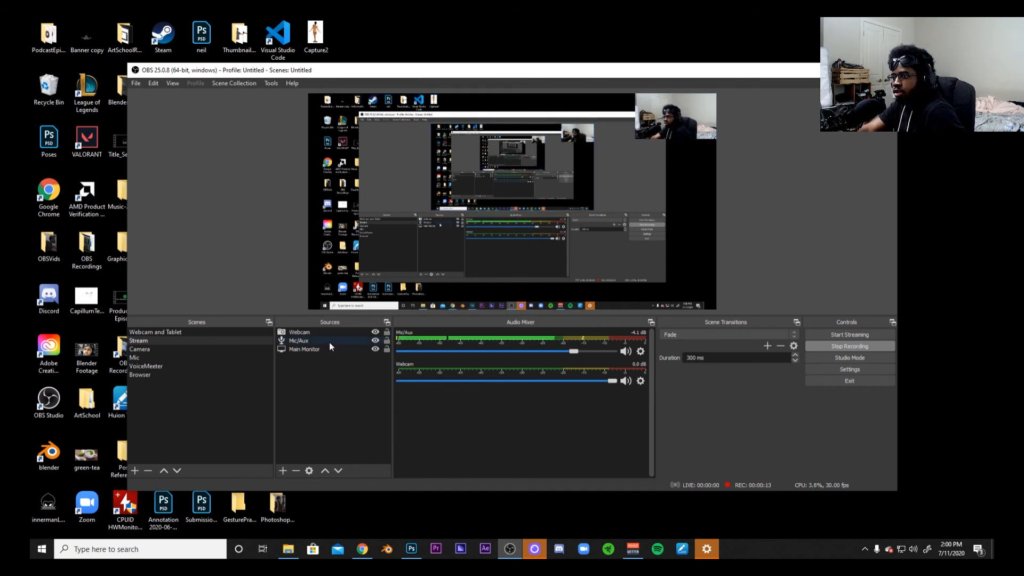
Step: Open the Mic/Aux source's filters and examine the available filter types and the Noise Gate, Compressor and Noise Suppression settings
{"action": "right_click", "coordinate": [327, 342]}
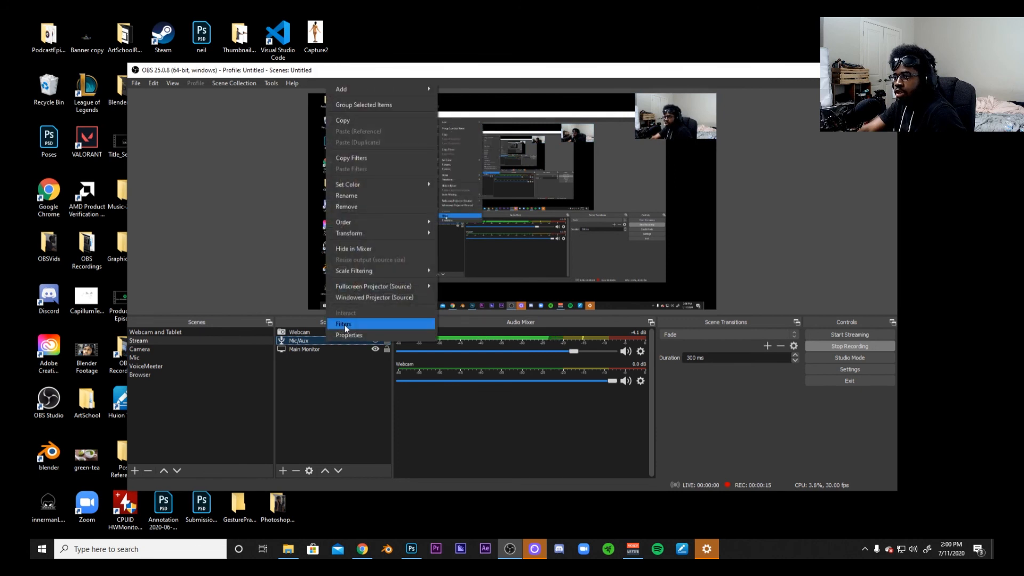
{"action": "left_click", "coordinate": [344, 324]}
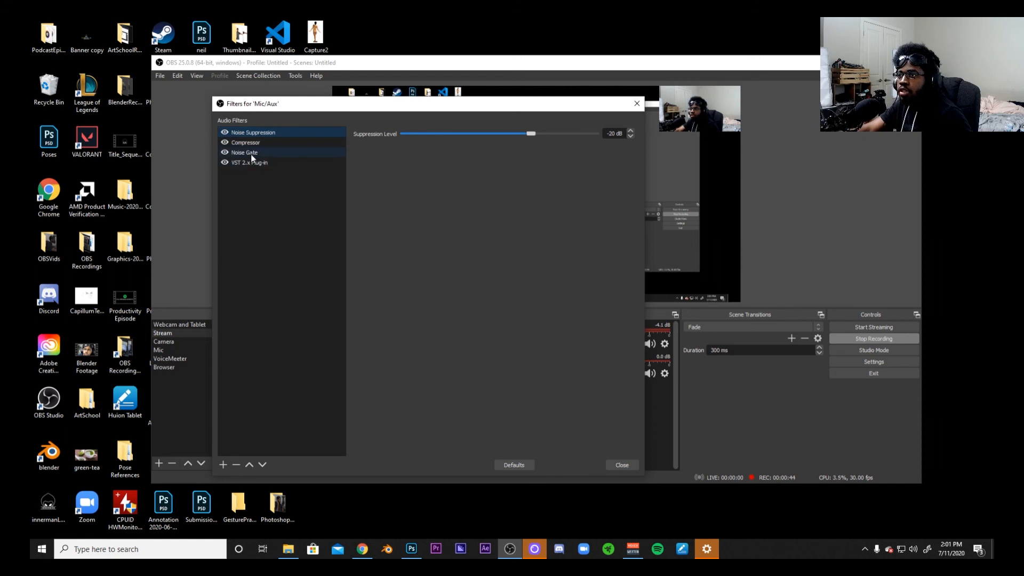
{"action": "left_click", "coordinate": [222, 464]}
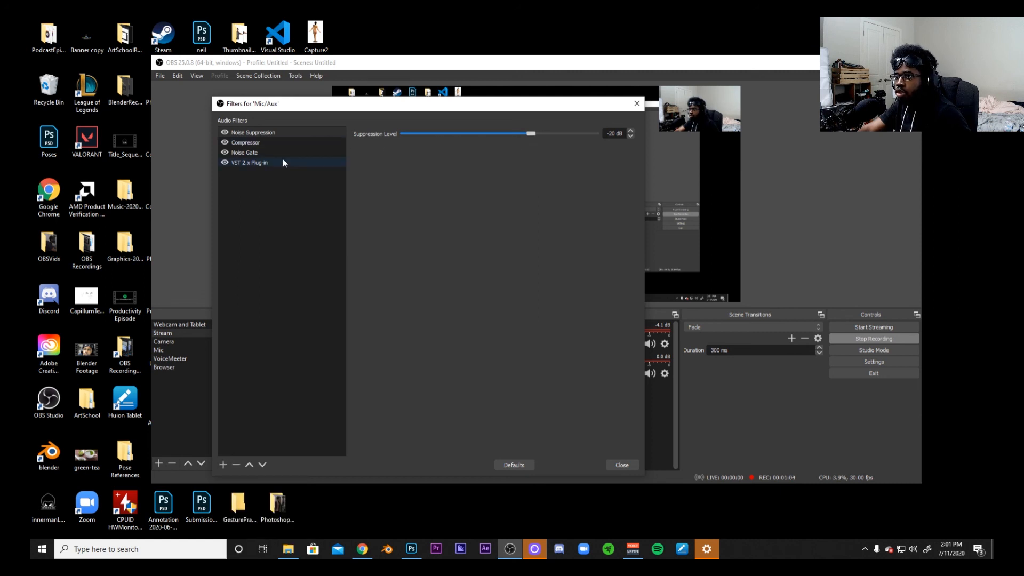
{"action": "left_click", "coordinate": [283, 152]}
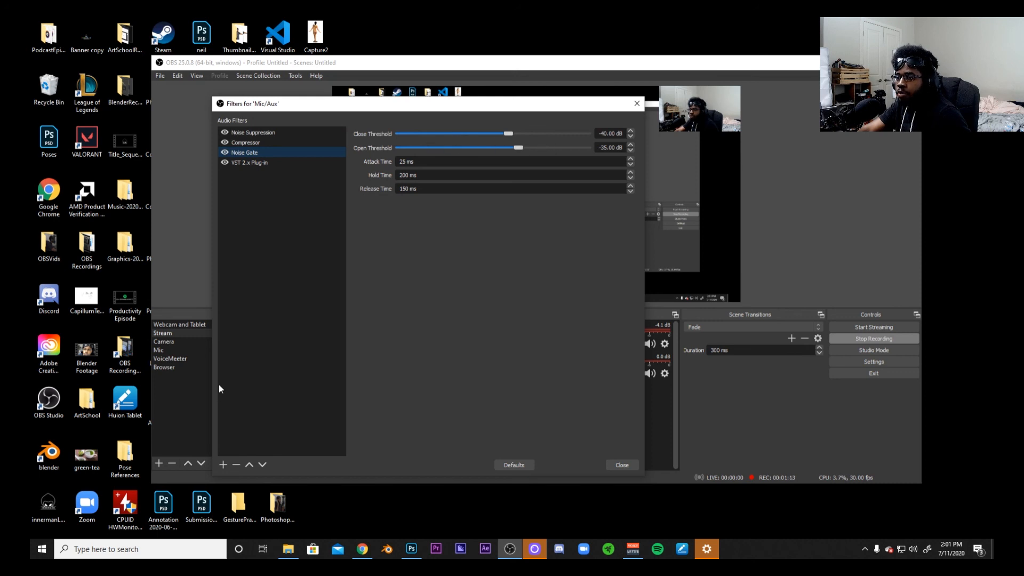
{"action": "left_click", "coordinate": [267, 141]}
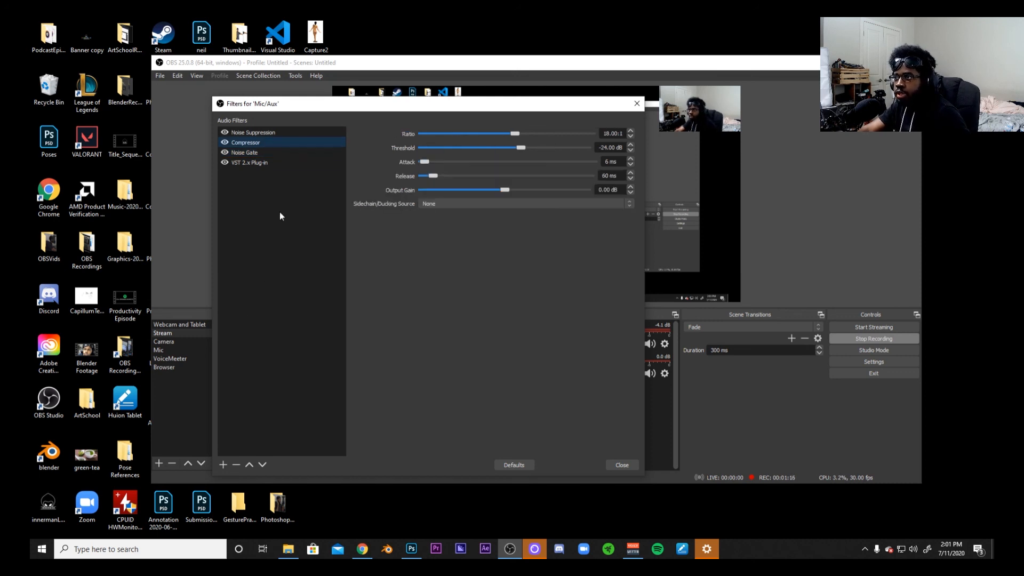
{"action": "left_click", "coordinate": [223, 465]}
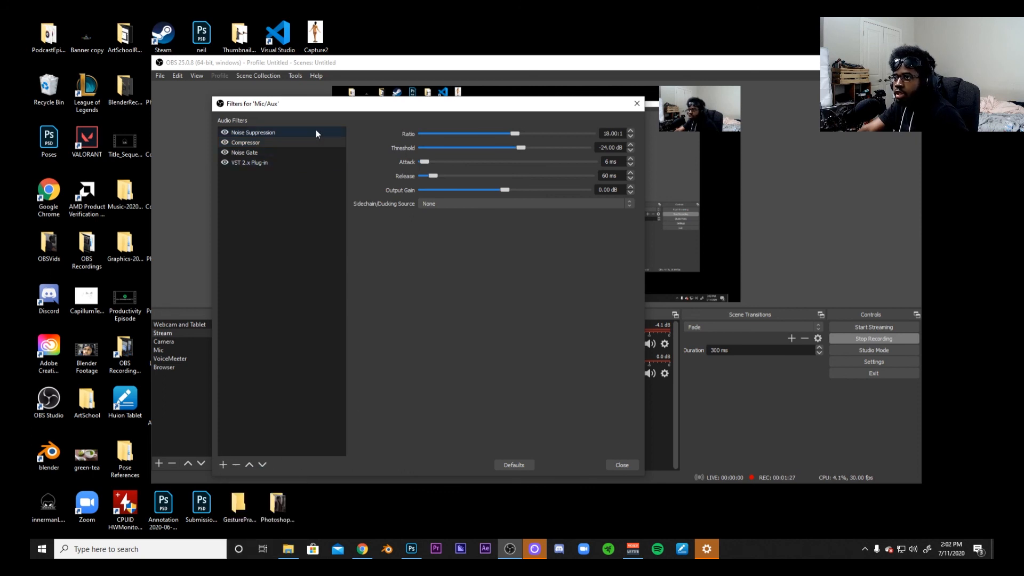
{"action": "left_click", "coordinate": [316, 132]}
{"action": "left_click", "coordinate": [309, 149]}
{"action": "left_click", "coordinate": [308, 145]}
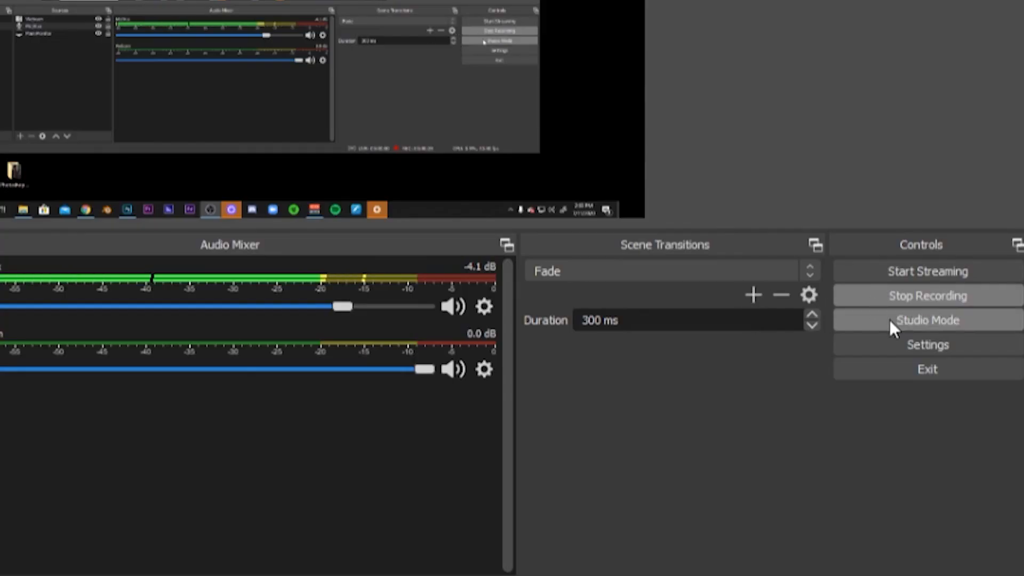
Step: Open the output settings to examine the recording path and format, and view the OBS Recordings folder in File Explorer
{"action": "left_click", "coordinate": [906, 341]}
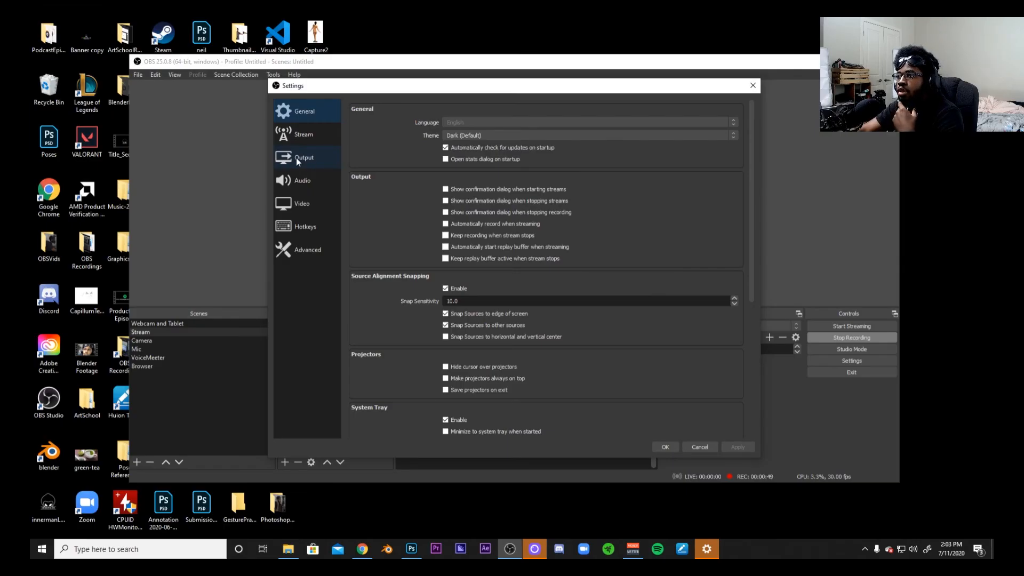
{"action": "left_click", "coordinate": [297, 159]}
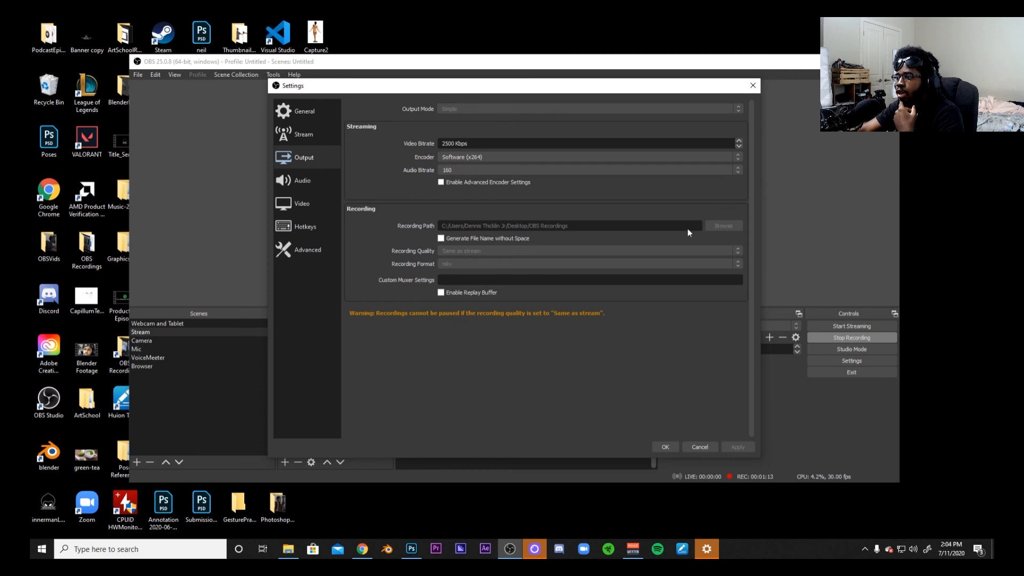
{"action": "left_click", "coordinate": [288, 549]}
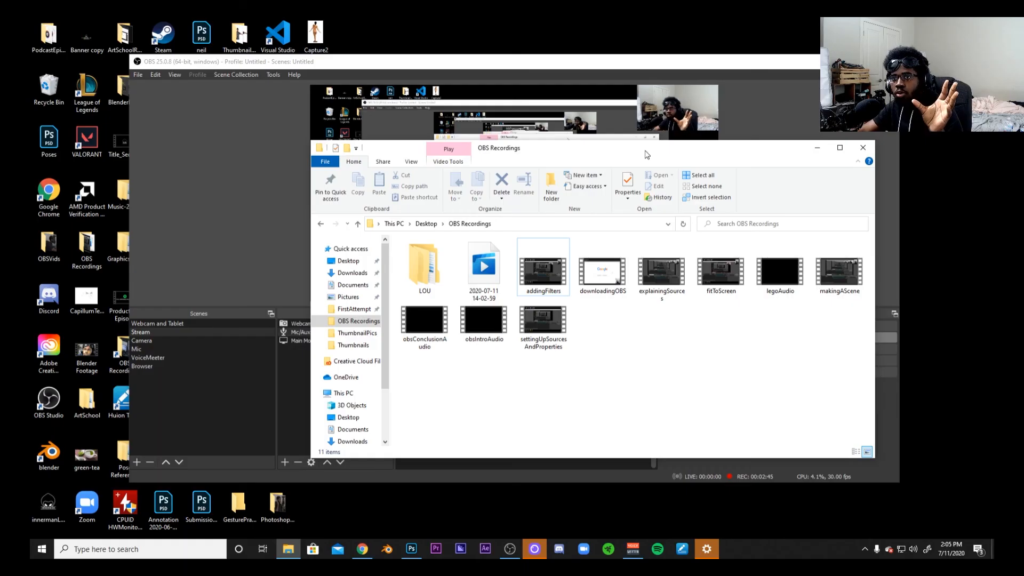
{"action": "left_click", "coordinate": [601, 108]}
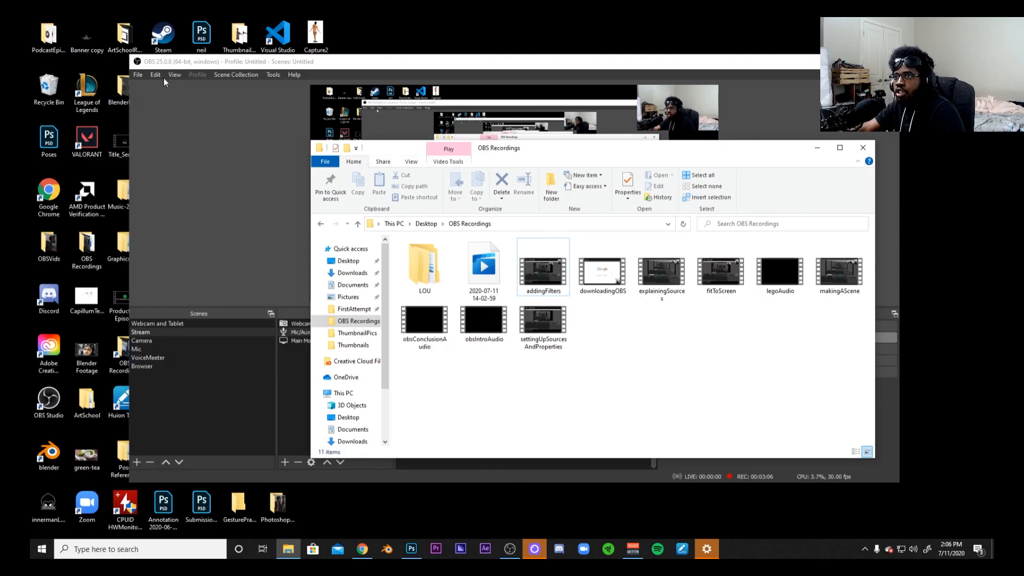
Step: Remux the addingFilters.mkv recording to addingFilters.mp4 in the OBS Recordings folder
{"action": "left_click", "coordinate": [139, 76]}
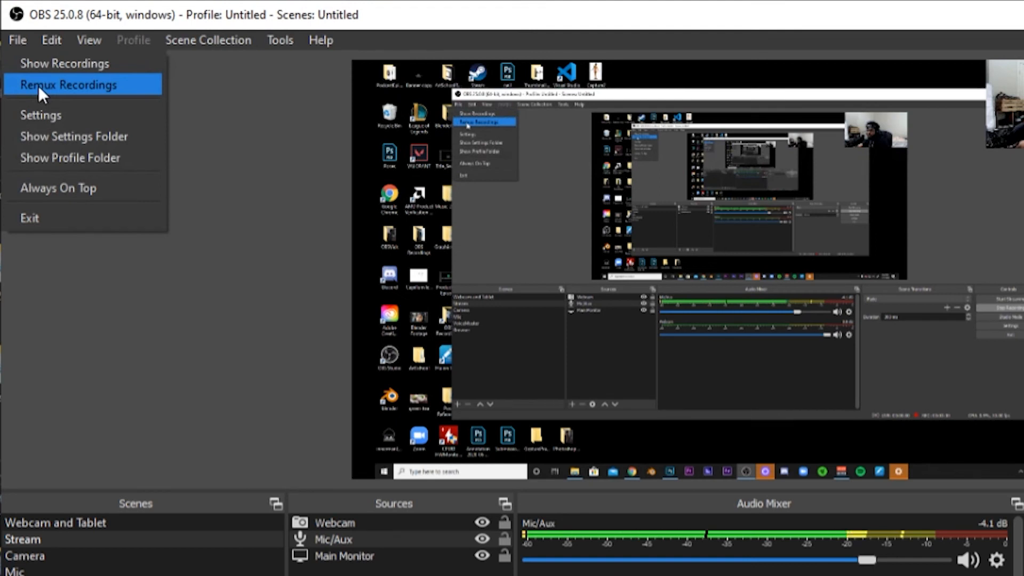
{"action": "left_click", "coordinate": [39, 85]}
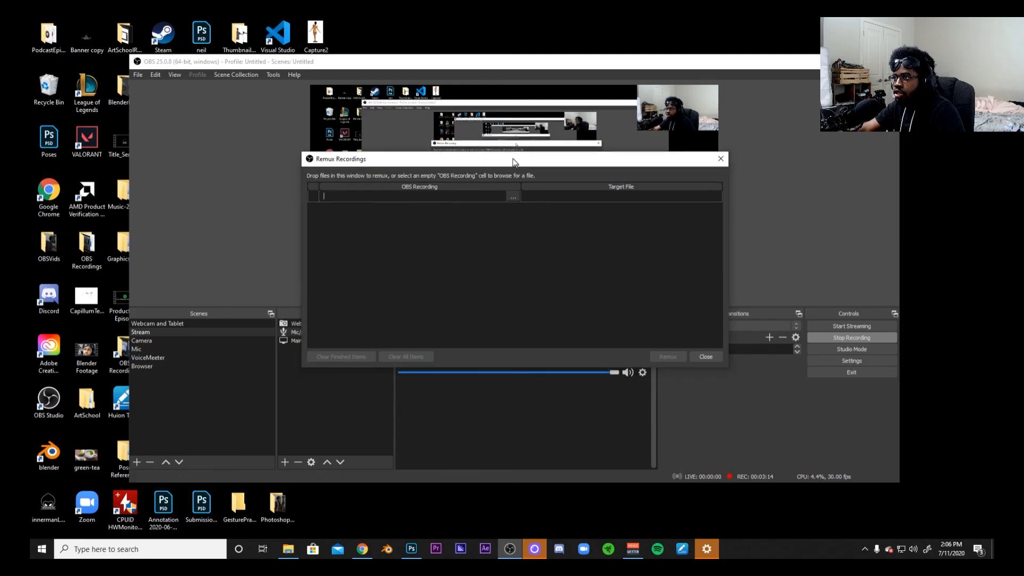
{"action": "left_click_drag", "start_coordinate": [513, 158], "coordinate": [505, 135]}
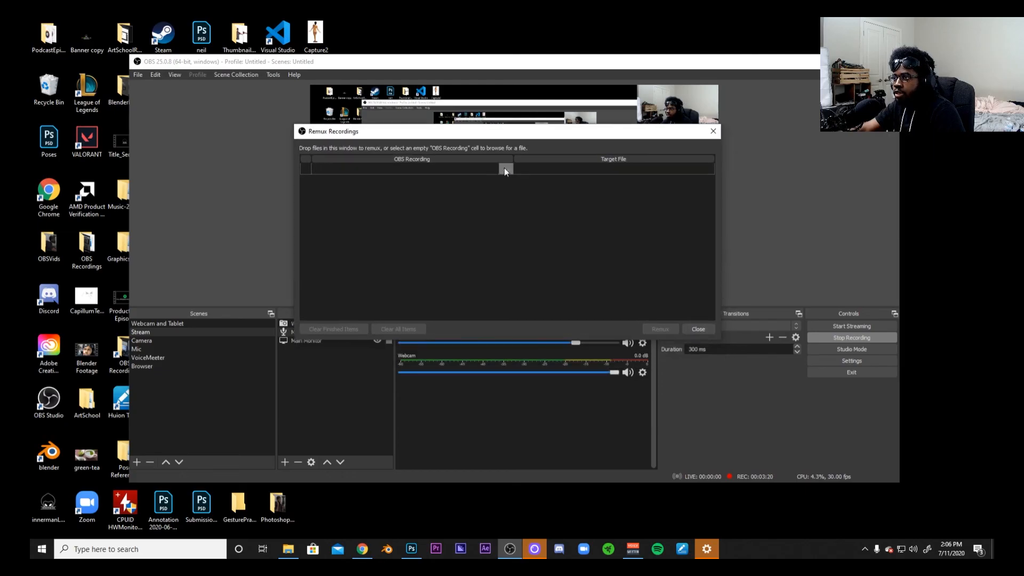
{"action": "left_click", "coordinate": [505, 170]}
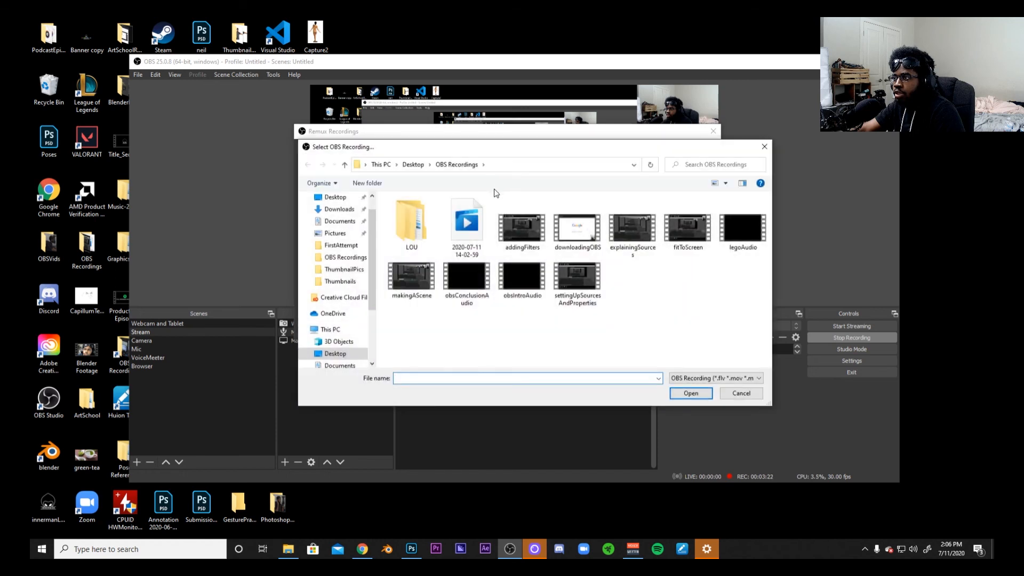
{"action": "double_click", "coordinate": [522, 228]}
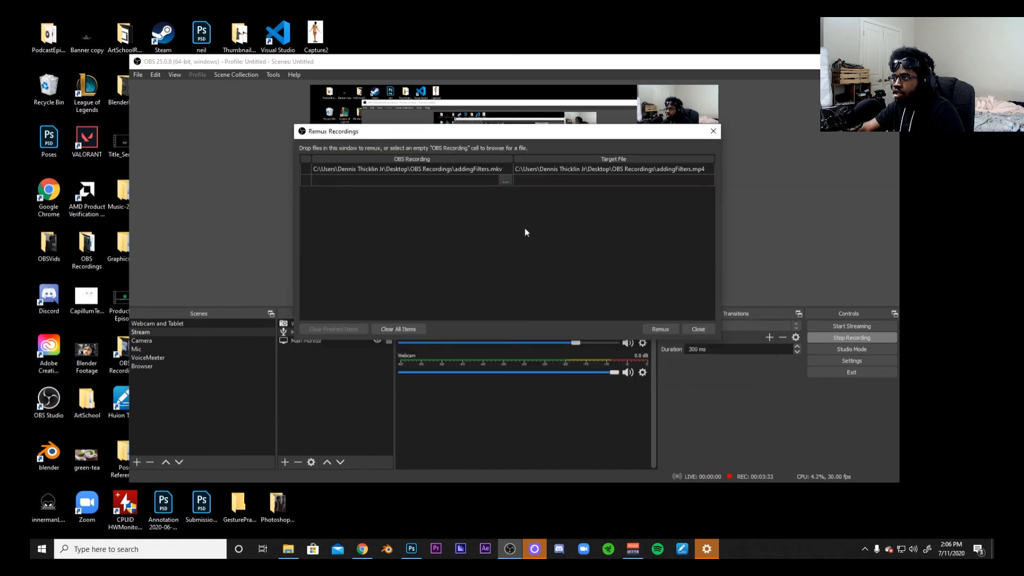
{"action": "left_click", "coordinate": [660, 328]}
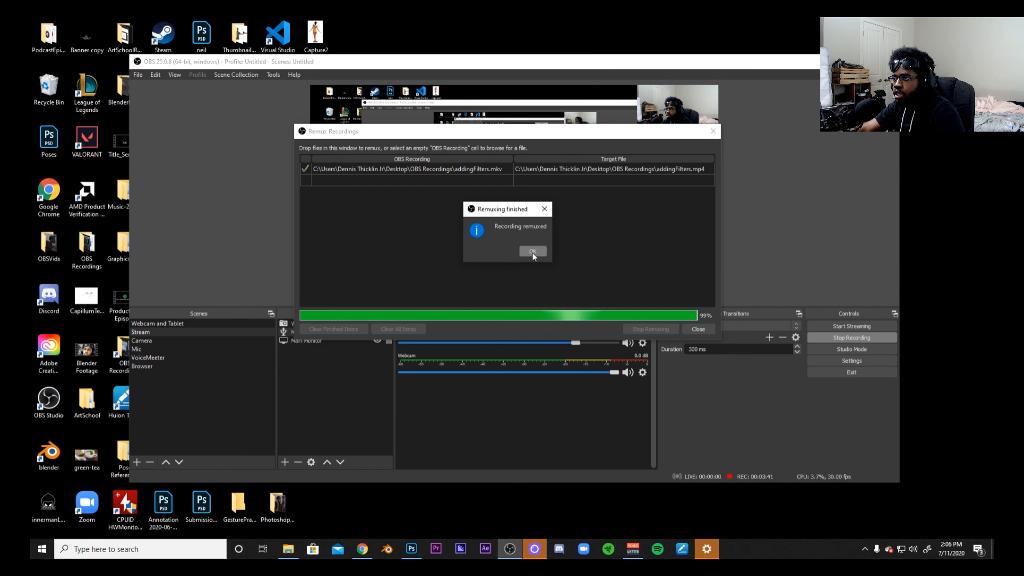
{"action": "left_click", "coordinate": [532, 252]}
Step: Switch to File Explorer and examine the properties of the remuxed addingFilters file
{"action": "key", "text": "alt+Tab"}
{"action": "left_click", "coordinate": [591, 277]}
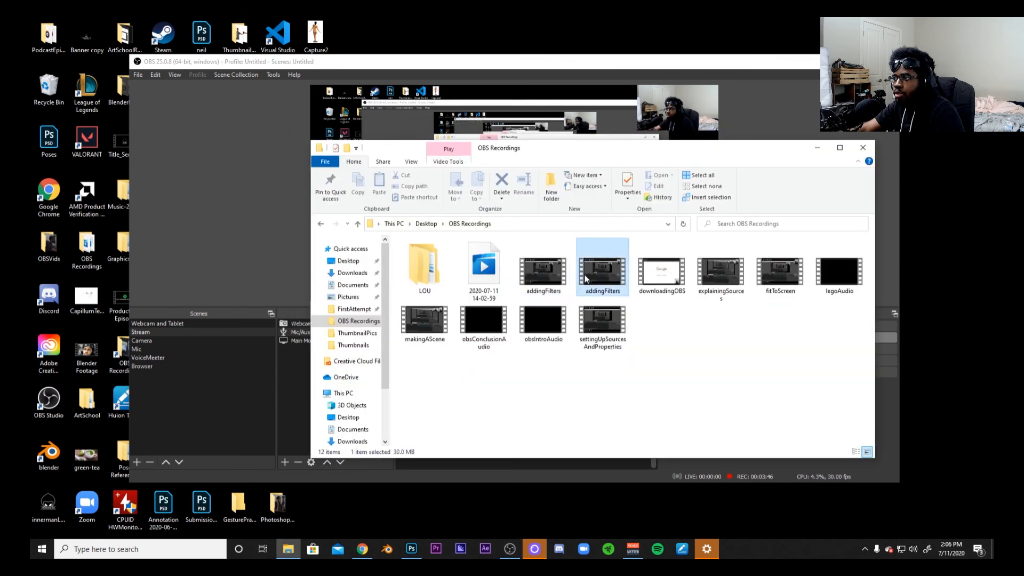
{"action": "right_click", "coordinate": [591, 277]}
{"action": "left_click", "coordinate": [491, 452]}
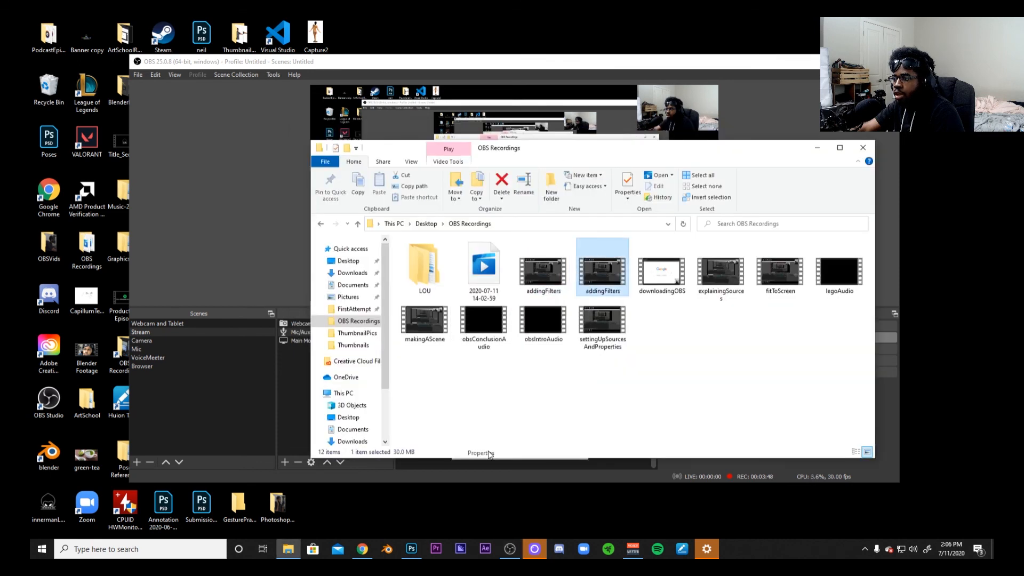
{"action": "left_click_drag", "start_coordinate": [641, 339], "coordinate": [676, 338]}
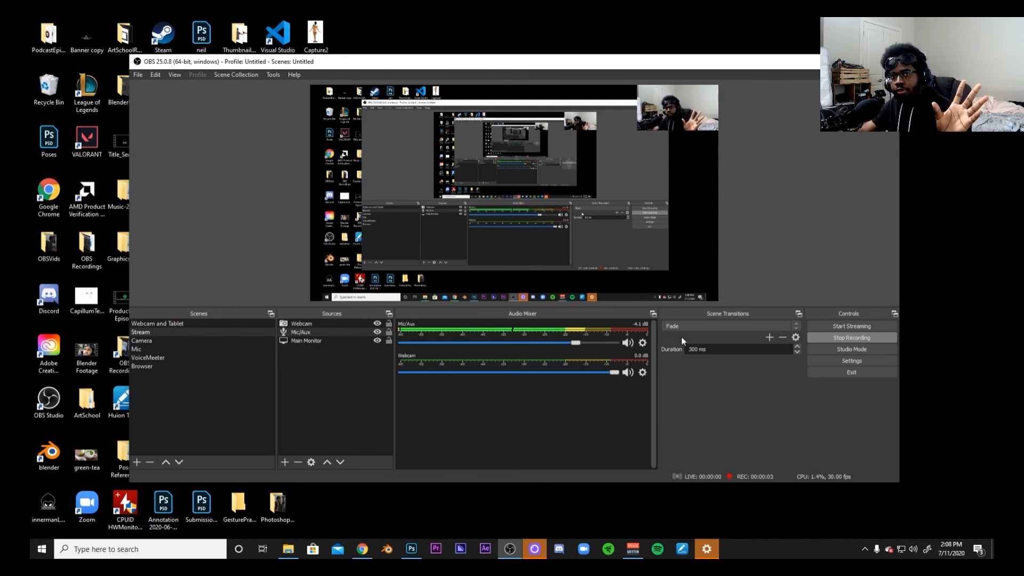
Step: Try to start streaming, open the stream settings and set the service to YouTube / YouTube Gaming
{"action": "left_click", "coordinate": [821, 326]}
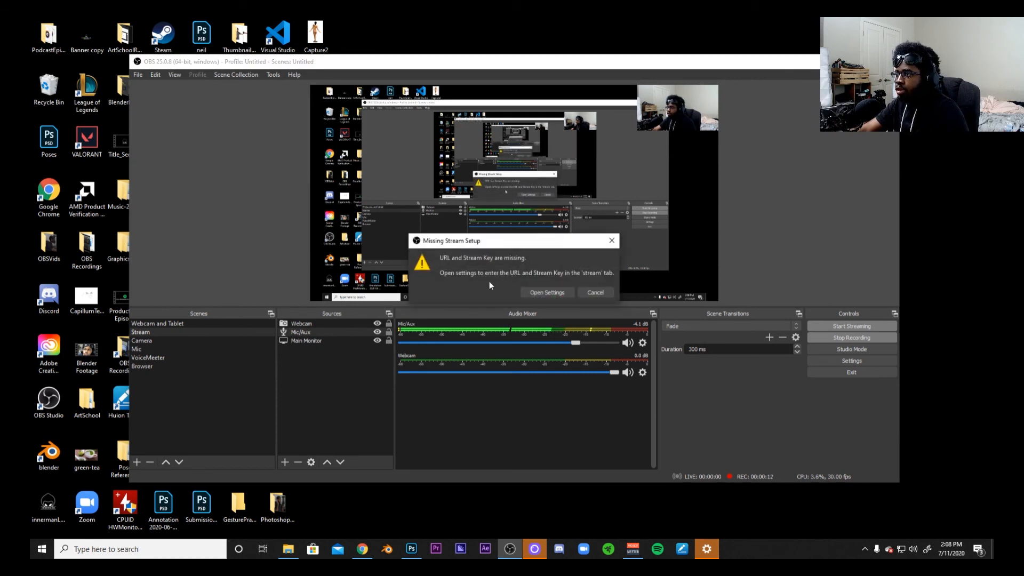
{"action": "left_click", "coordinate": [545, 293]}
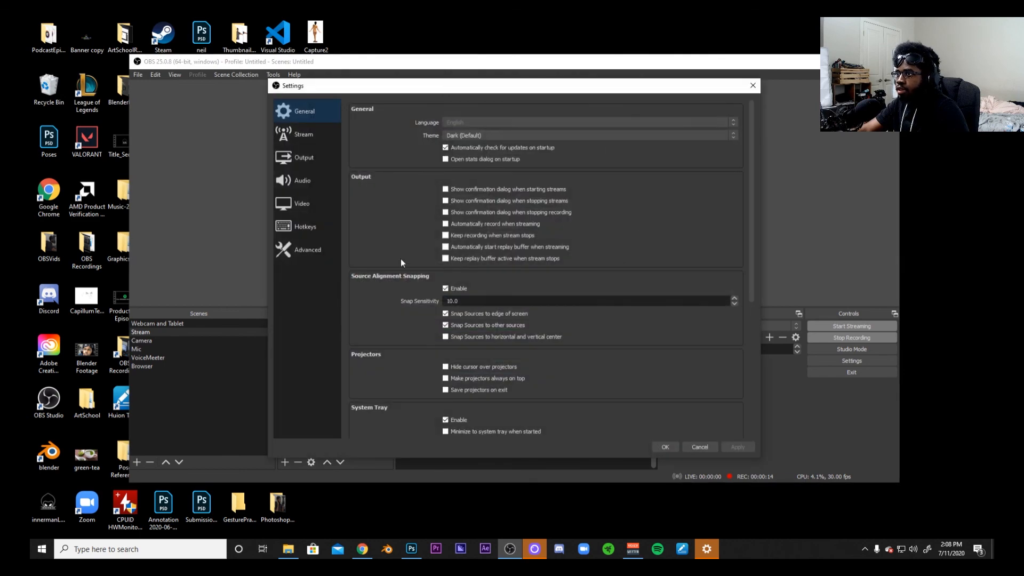
{"action": "left_click", "coordinate": [286, 133]}
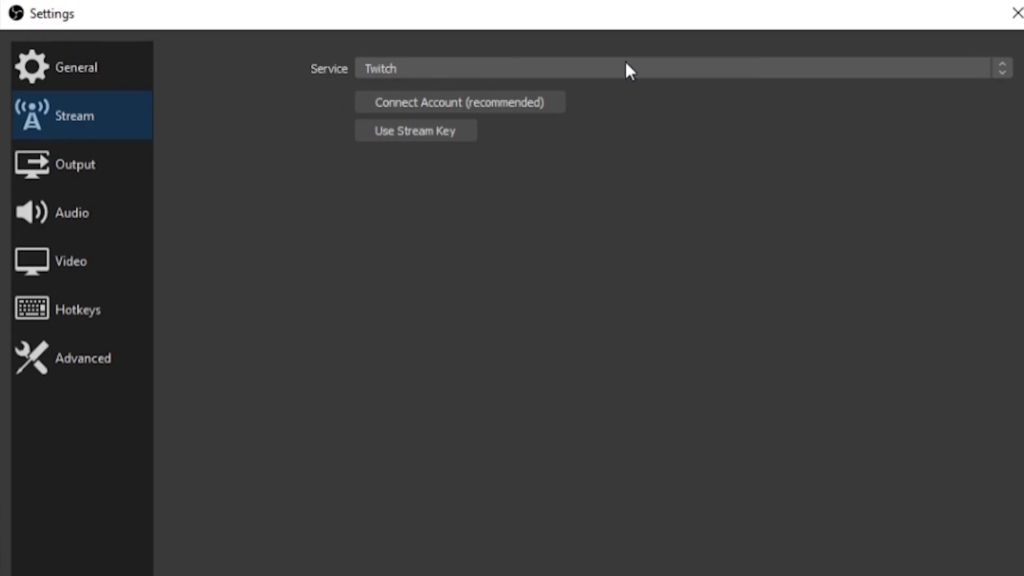
{"action": "left_click", "coordinate": [566, 110]}
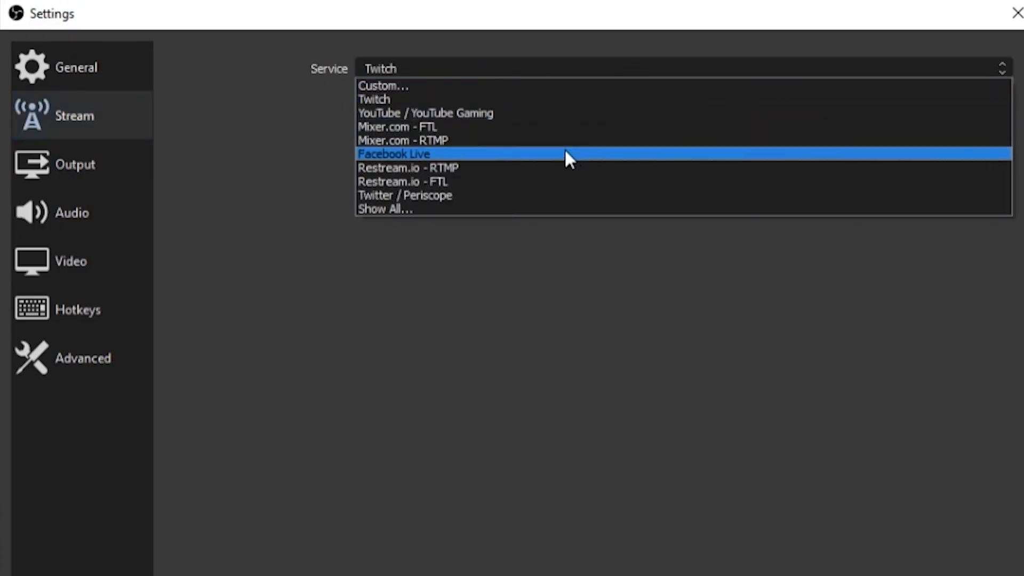
{"action": "left_click", "coordinate": [534, 113]}
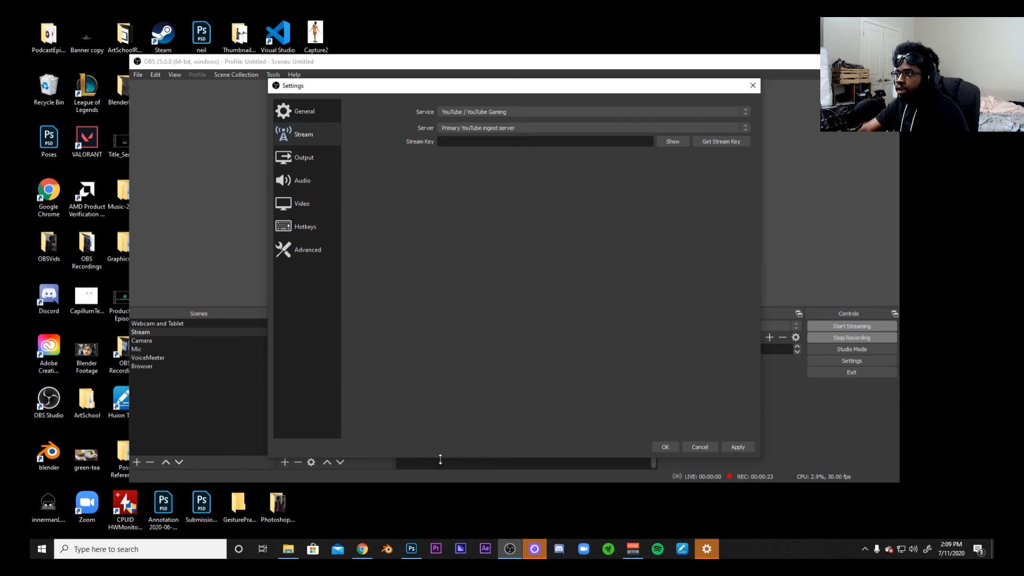
Step: Open the YouTube live dashboard through the stream key request and get the stream key from its encoder setup
{"action": "left_click", "coordinate": [707, 140]}
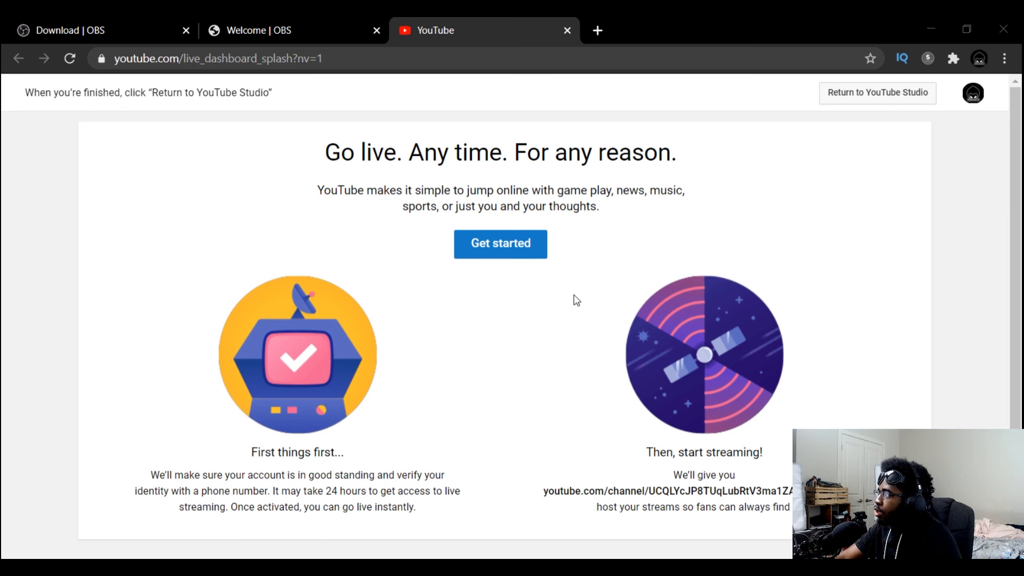
{"action": "left_click", "coordinate": [474, 242]}
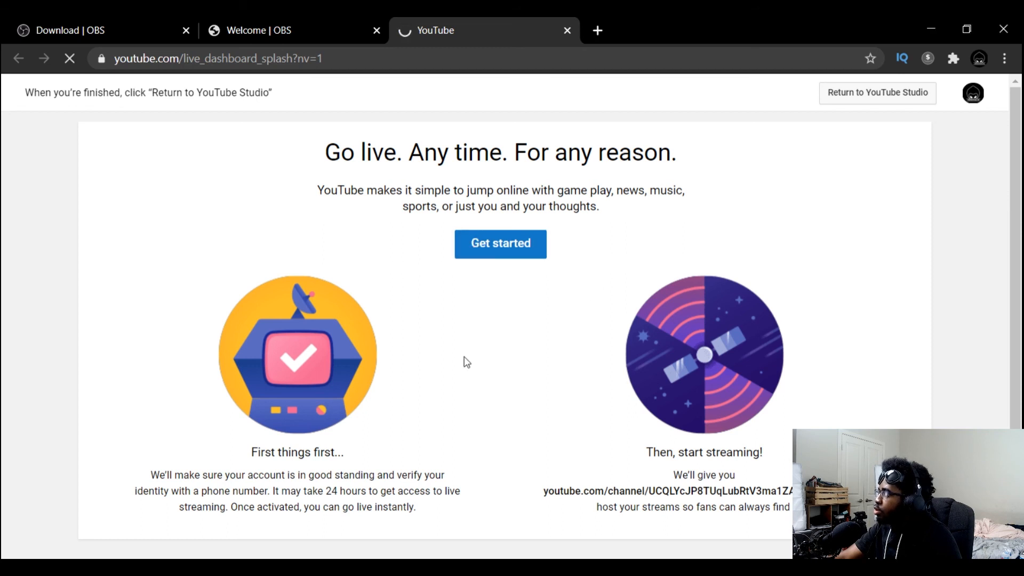
{"action": "left_click", "coordinate": [190, 297]}
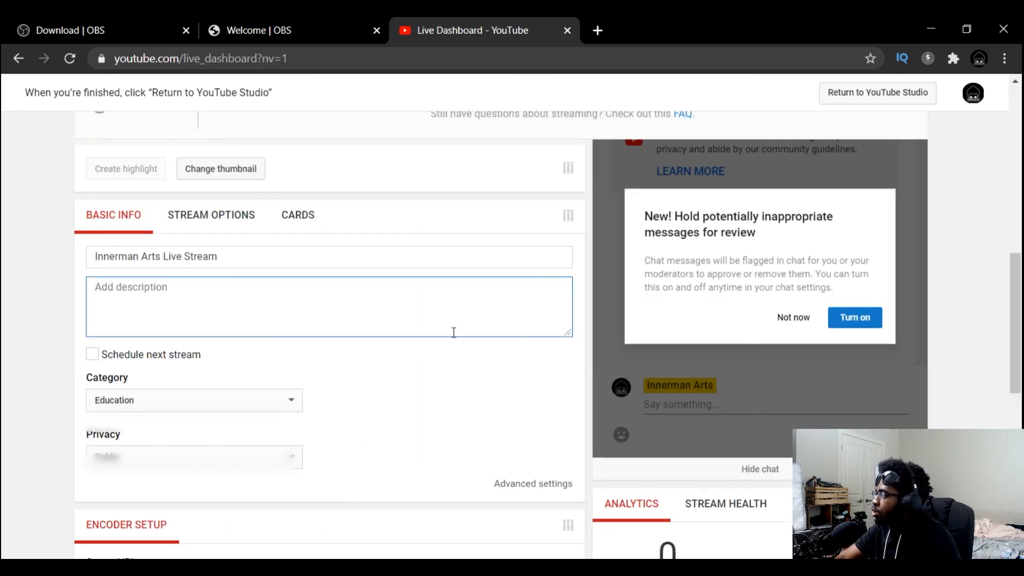
{"action": "scroll", "coordinate": [339, 418], "scroll_direction": "down", "scroll_amount": 3}
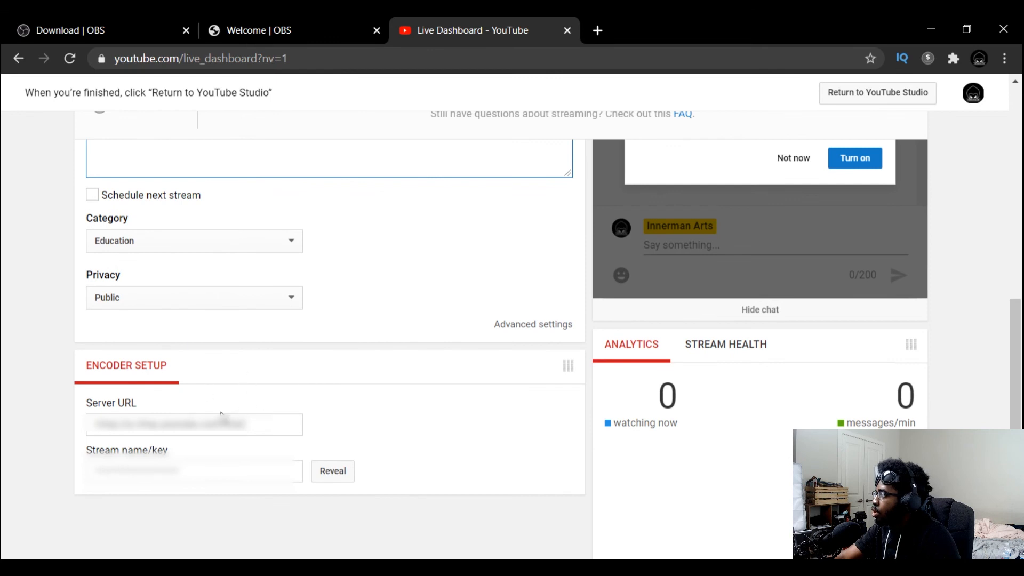
{"action": "left_click", "coordinate": [226, 474]}
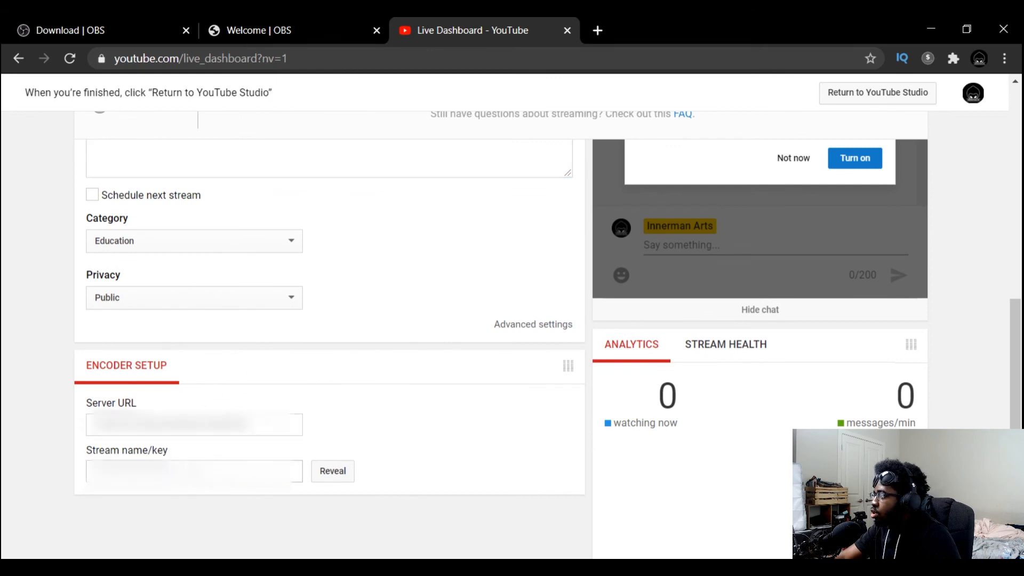
{"action": "left_click", "coordinate": [318, 480]}
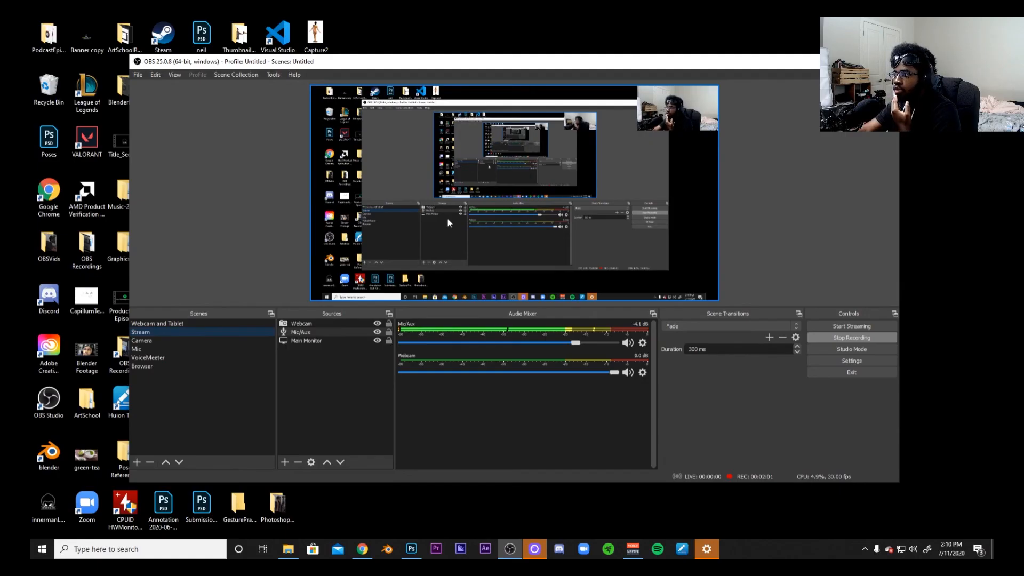
Step: Reopen the stream settings, choose YouTube / YouTube Gaming as the service and paste the stream key
{"action": "left_click", "coordinate": [562, 288]}
{"action": "left_click", "coordinate": [321, 129]}
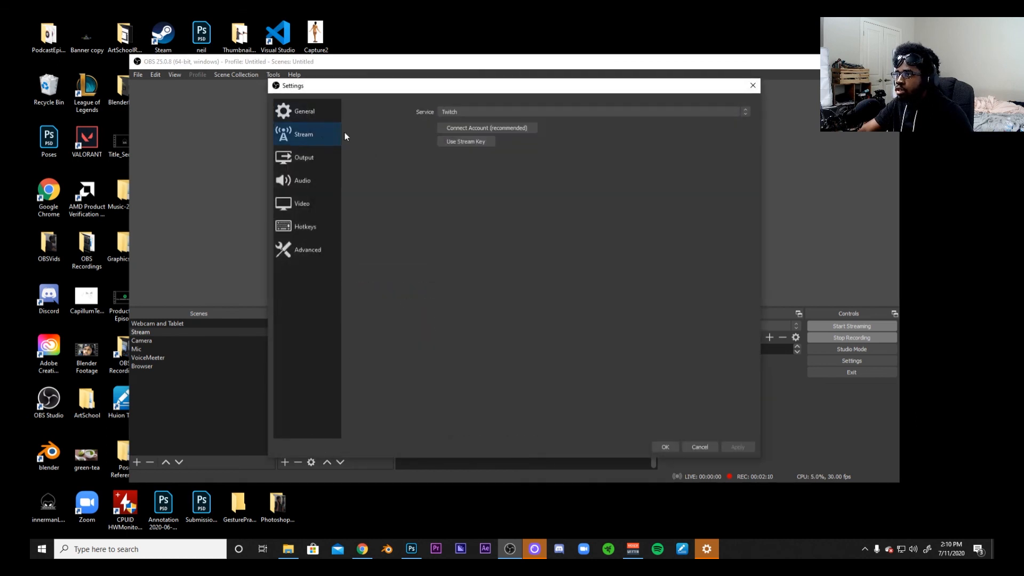
{"action": "left_click", "coordinate": [496, 113]}
{"action": "left_click", "coordinate": [494, 133]}
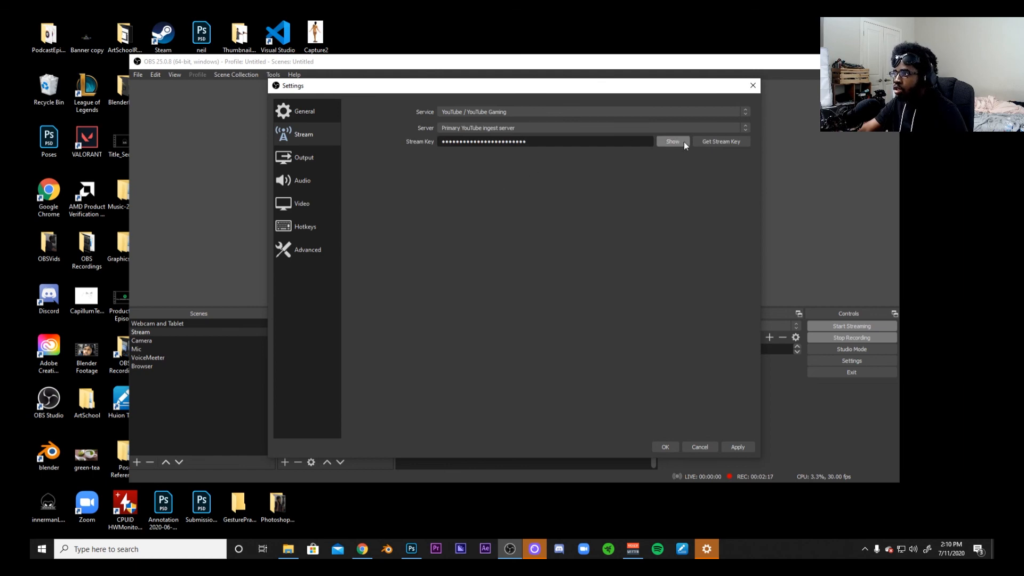
Step: Download Streamlabs OBS from its website, reached through the encoding software list of the YouTube live dashboard
{"action": "left_click", "coordinate": [721, 141]}
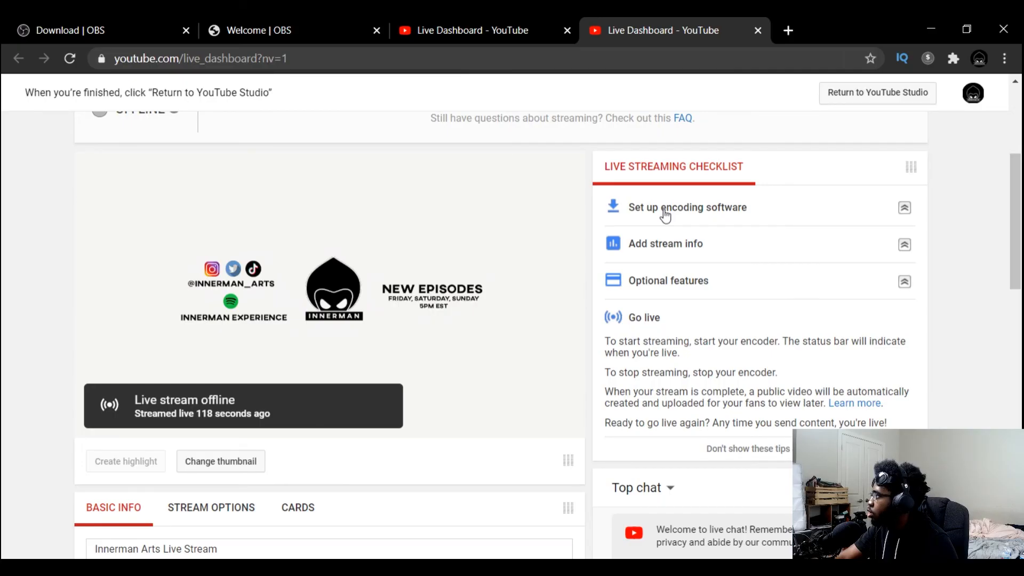
{"action": "left_click", "coordinate": [665, 215]}
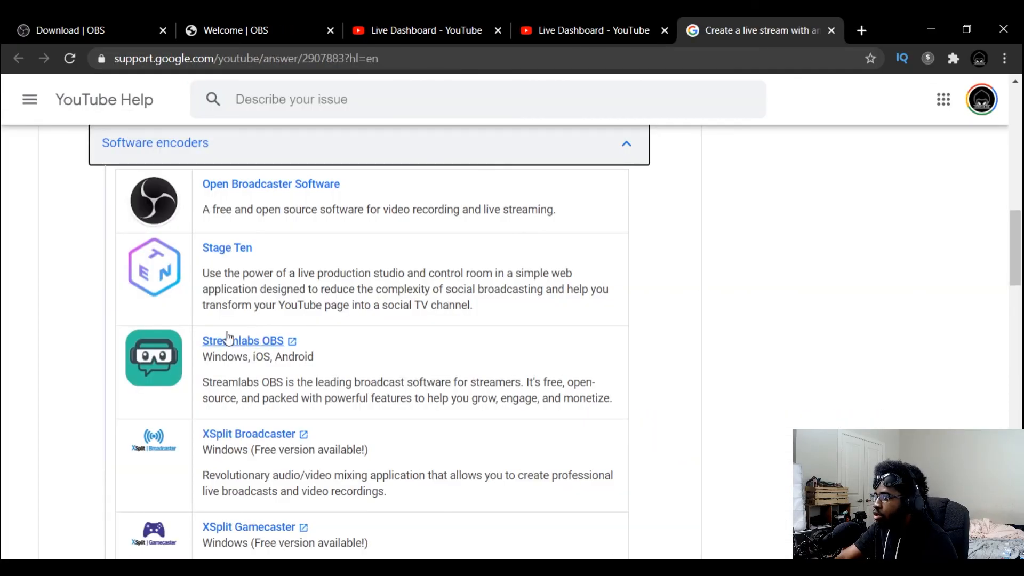
{"action": "left_click", "coordinate": [240, 346]}
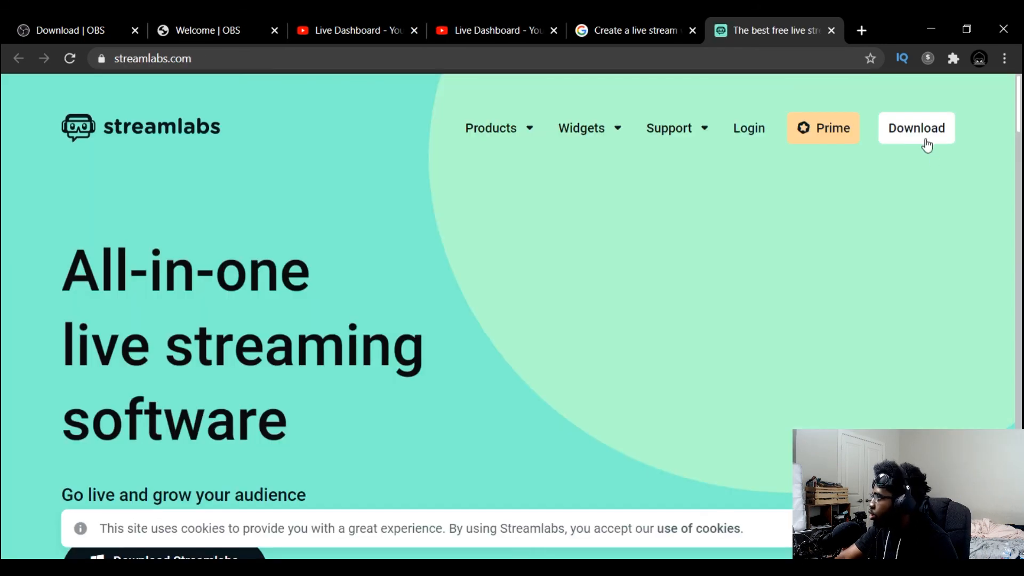
{"action": "left_click", "coordinate": [921, 134]}
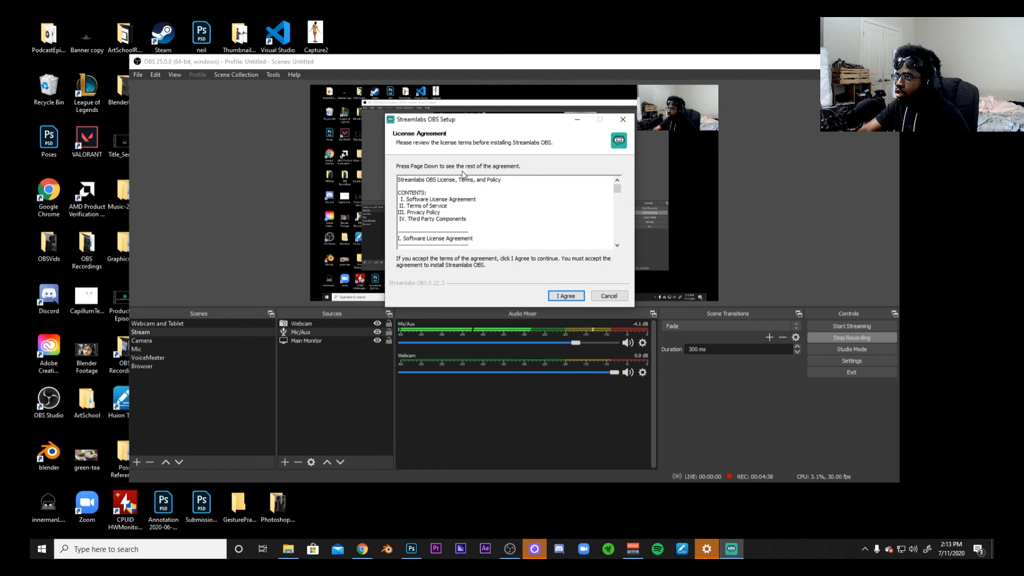
Step: Install Streamlabs OBS in C:\Program Files\Streamlabs OBS, accepting the license agreement, and launch it
{"action": "left_click", "coordinate": [578, 297]}
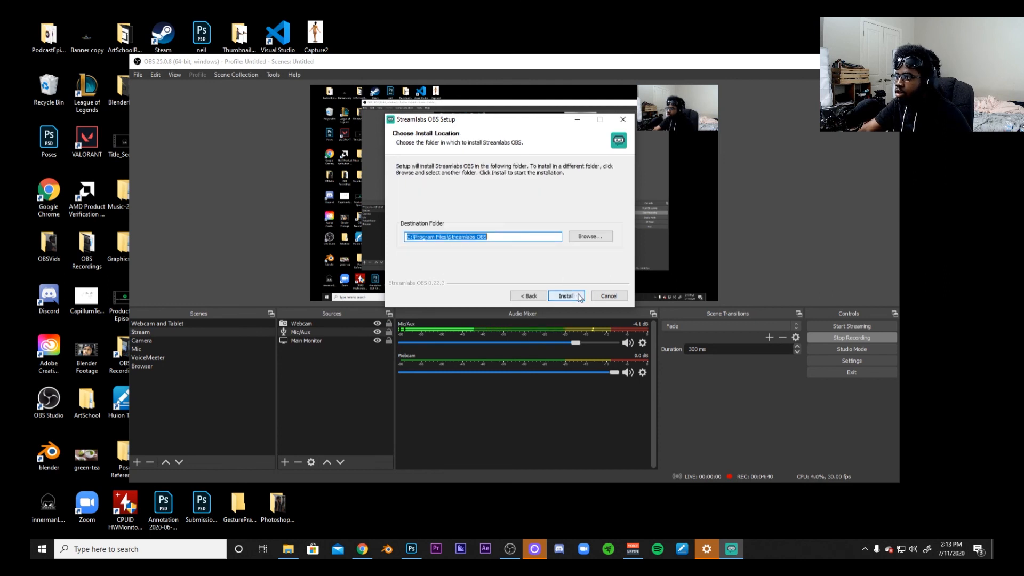
{"action": "left_click", "coordinate": [575, 299]}
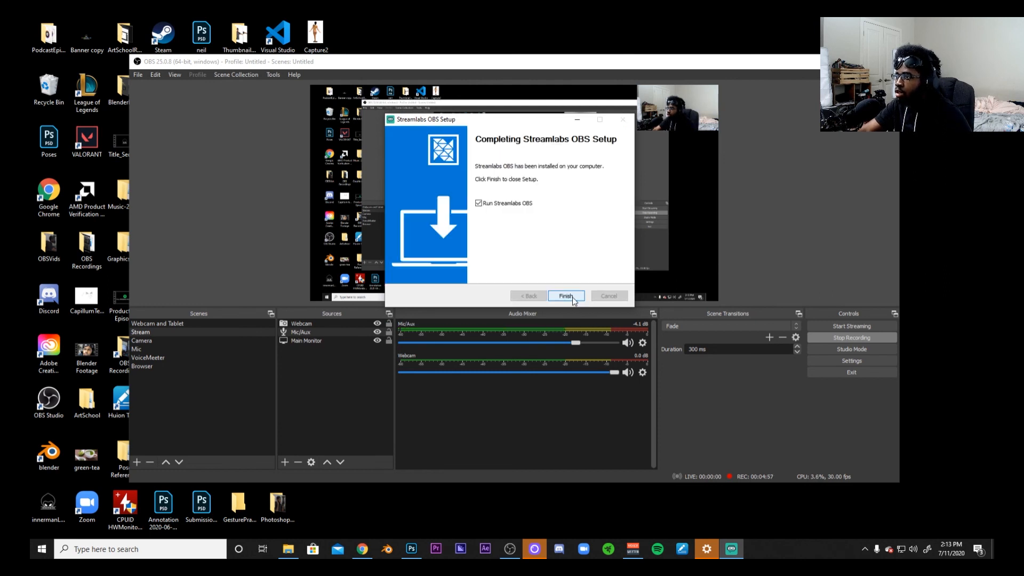
{"action": "left_click", "coordinate": [571, 298]}
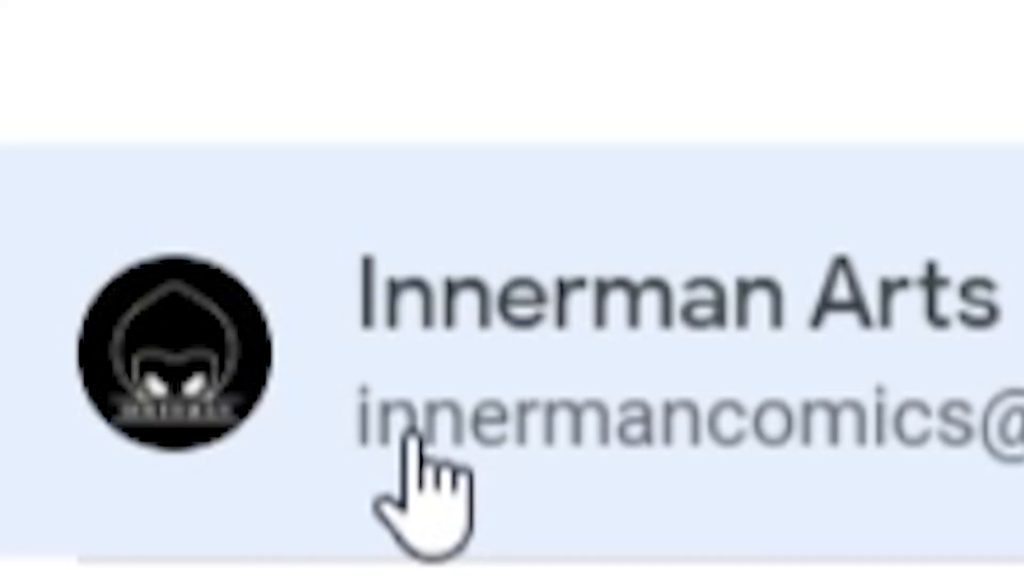
Step: Sign in to Streamlabs with the channel's Google account and allow it access to the YouTube account
{"action": "left_click", "coordinate": [416, 443]}
{"action": "scroll", "coordinate": [579, 424], "scroll_direction": "down", "scroll_amount": 2}
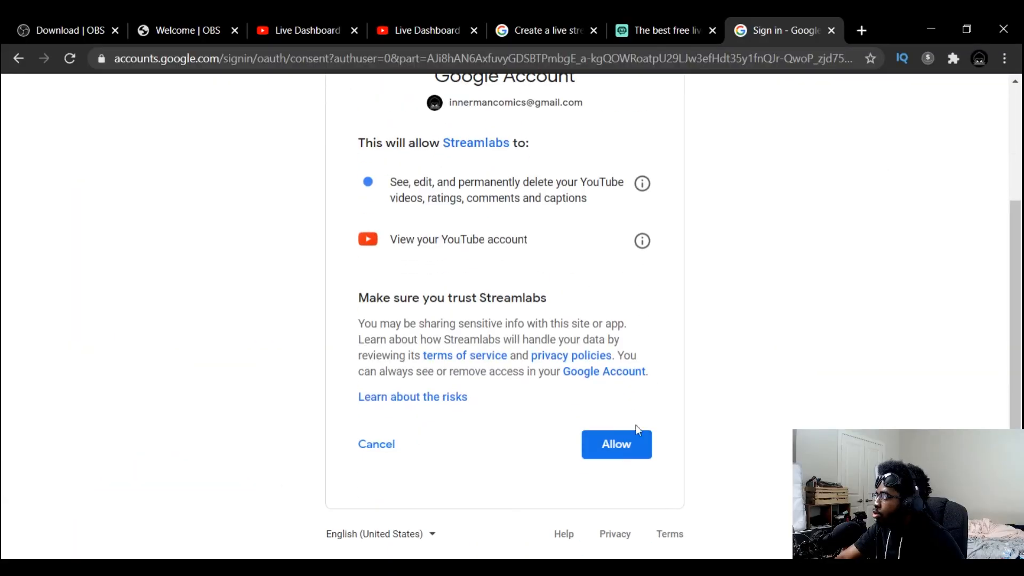
{"action": "left_click", "coordinate": [626, 442]}
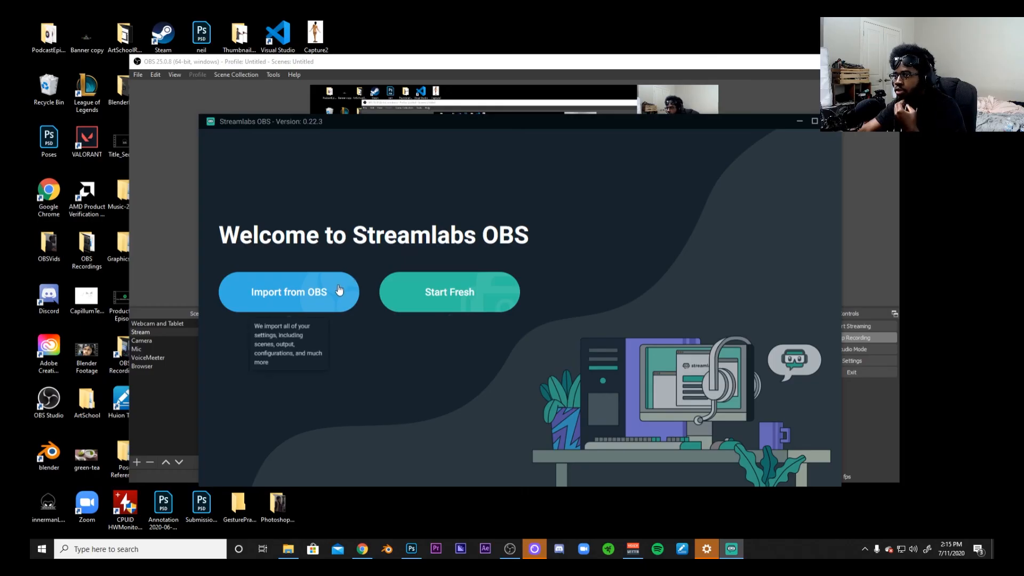
Step: Import the existing settings and scenes from OBS into Streamlabs OBS and go live
{"action": "left_click", "coordinate": [314, 297]}
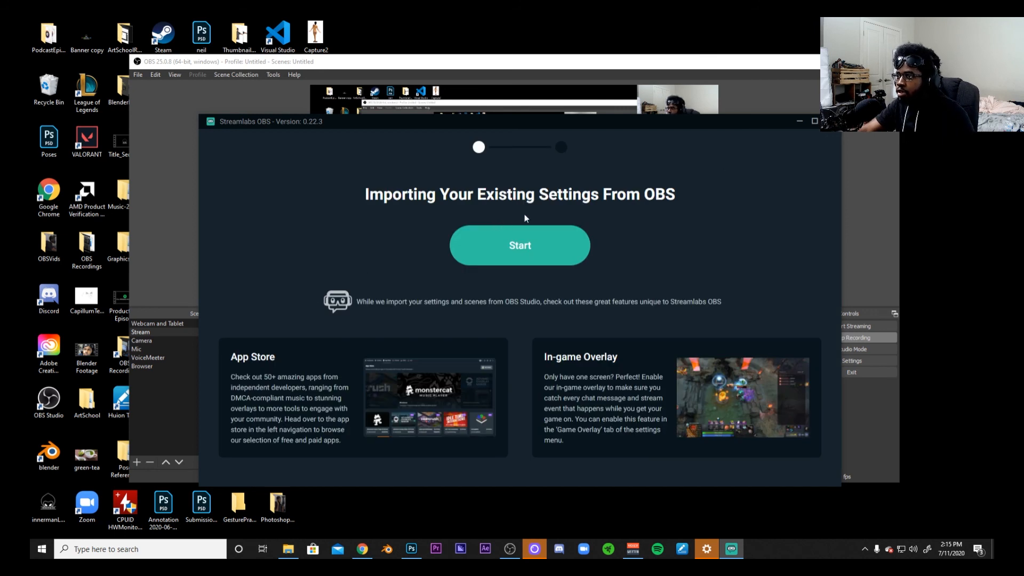
{"action": "left_click", "coordinate": [573, 260]}
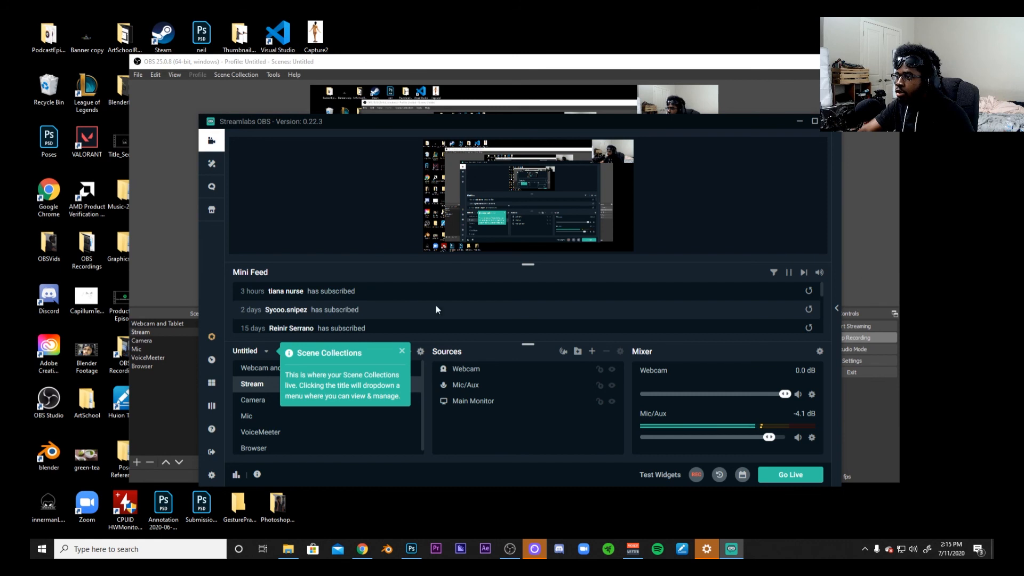
{"action": "left_click", "coordinate": [776, 476]}
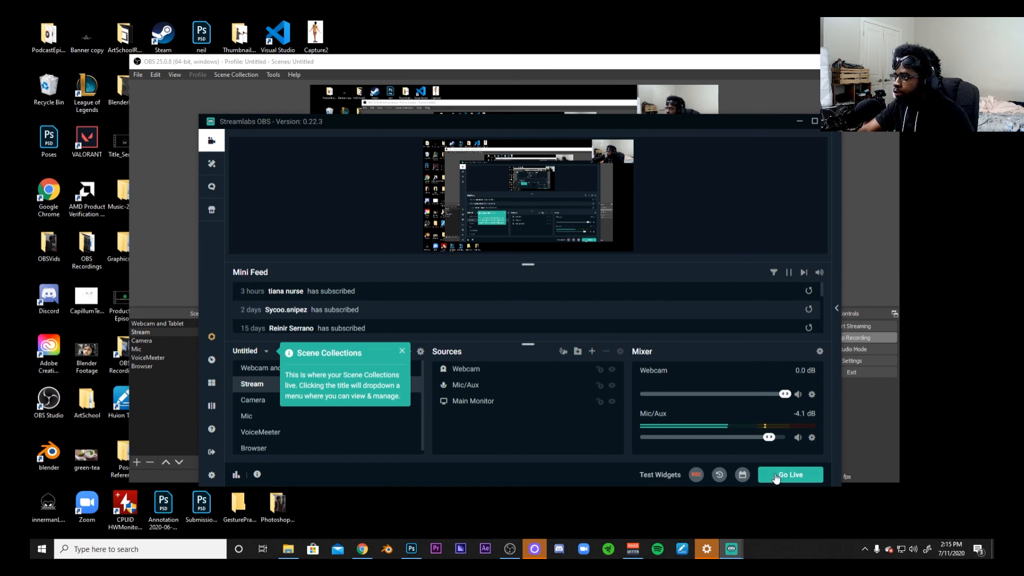
{"action": "left_click", "coordinate": [628, 443]}
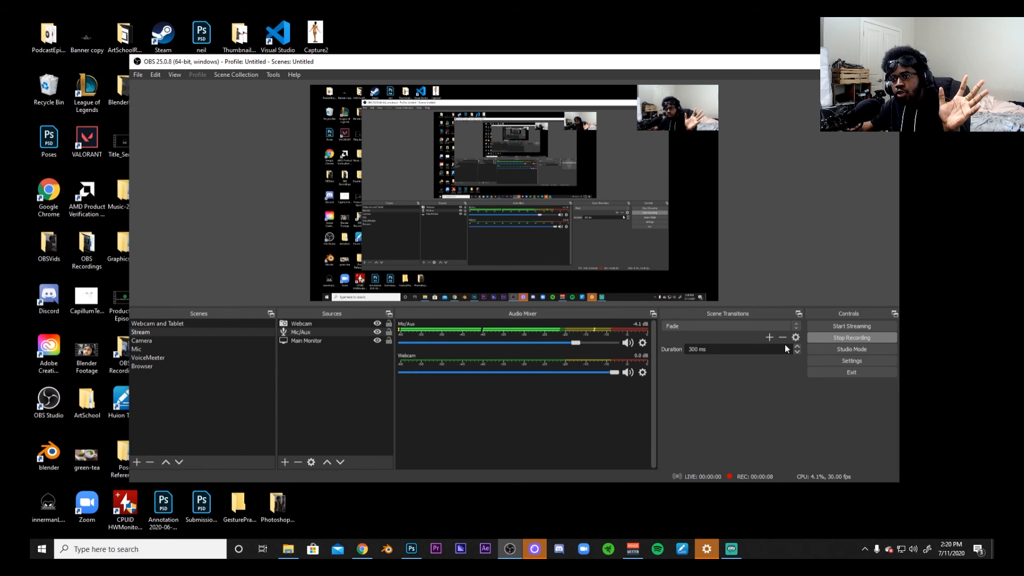
Step: In OBS Studio's stream settings, set the service to Twitch, connect and authorize the Twitch account, and apply the change
{"action": "left_click", "coordinate": [852, 326]}
{"action": "left_click", "coordinate": [864, 359]}
{"action": "left_click", "coordinate": [307, 137]}
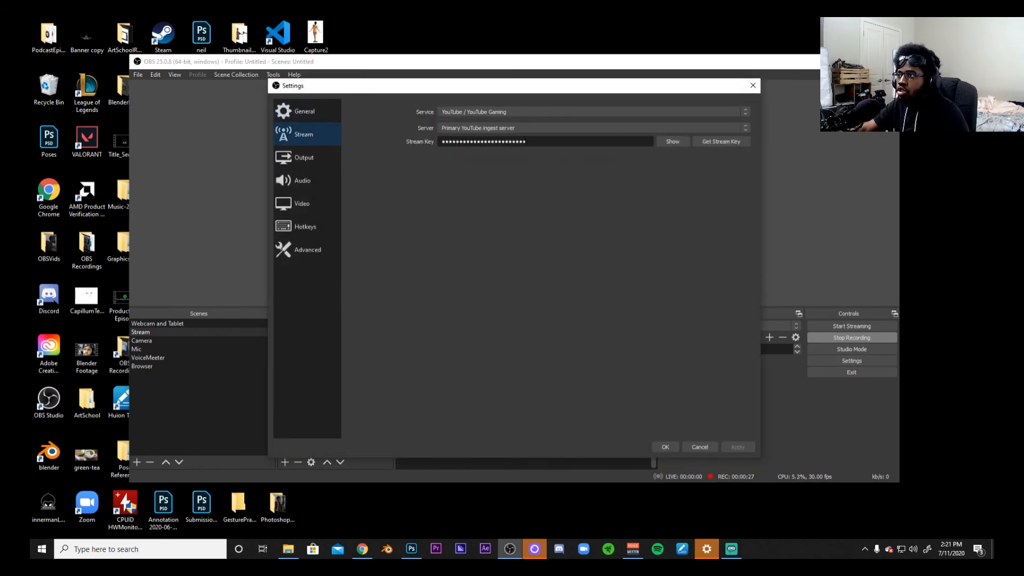
{"action": "left_click", "coordinate": [553, 111]}
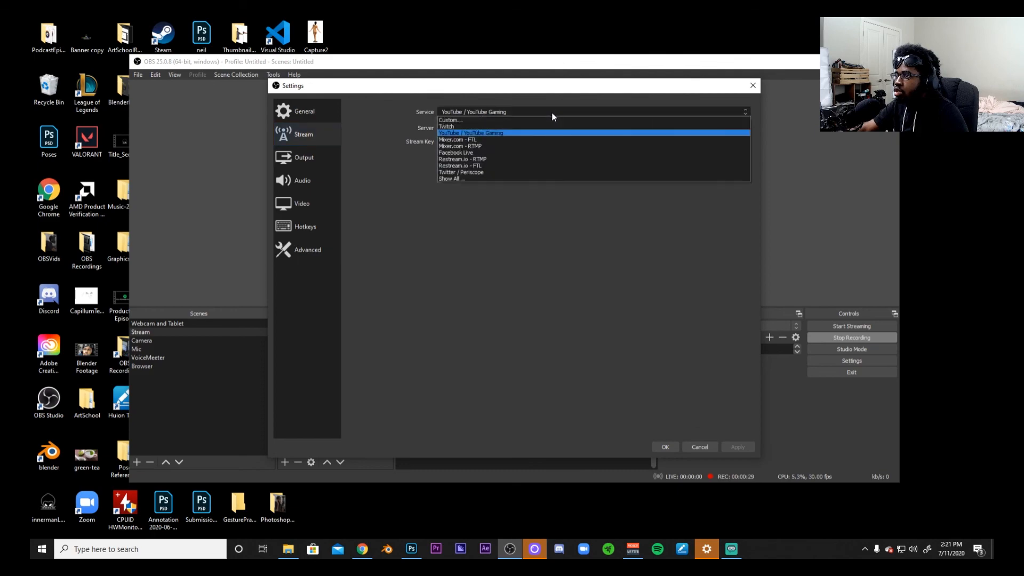
{"action": "left_click", "coordinate": [546, 125]}
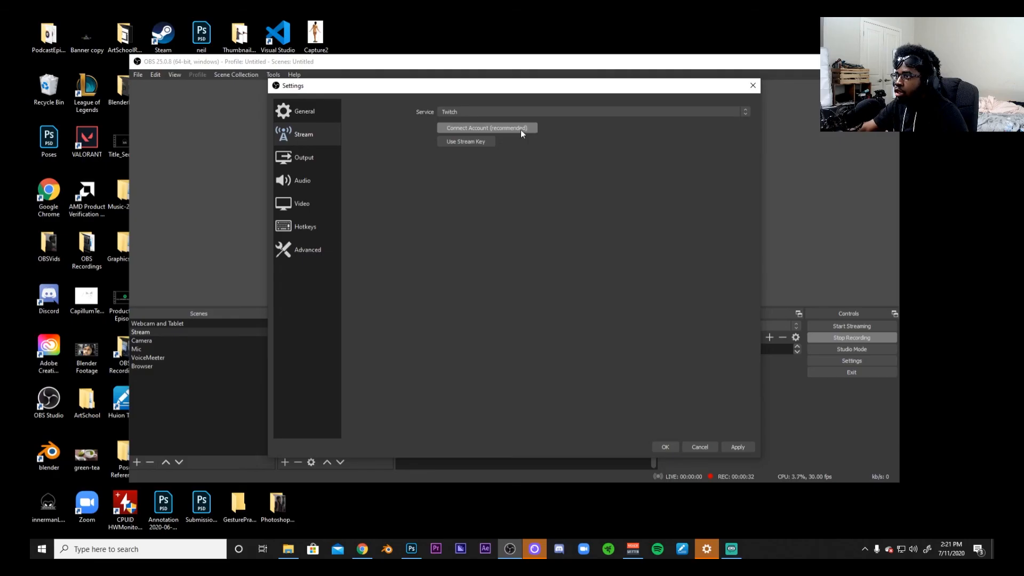
{"action": "left_click", "coordinate": [530, 136]}
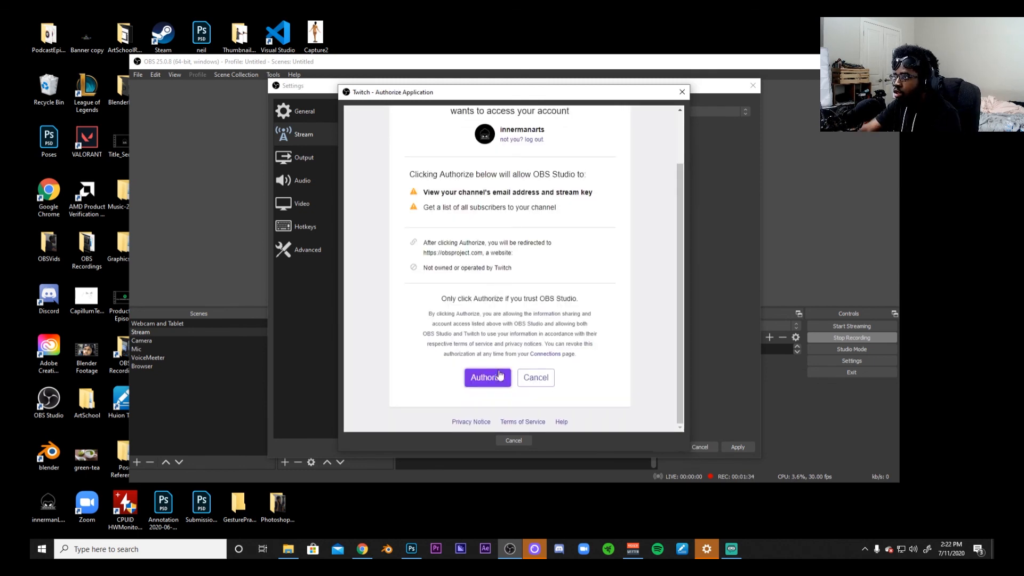
{"action": "left_click", "coordinate": [499, 376]}
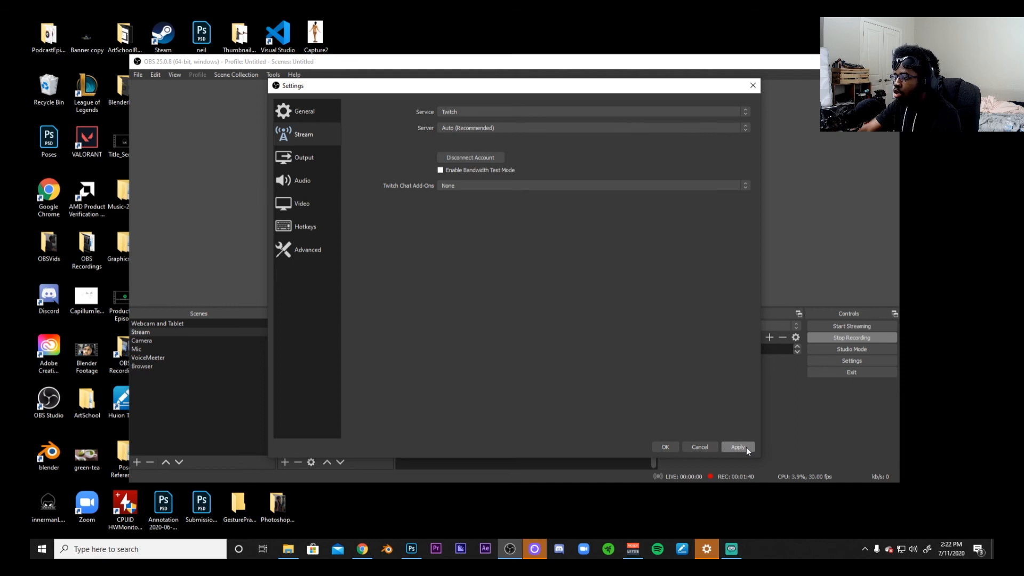
{"action": "left_click", "coordinate": [738, 447]}
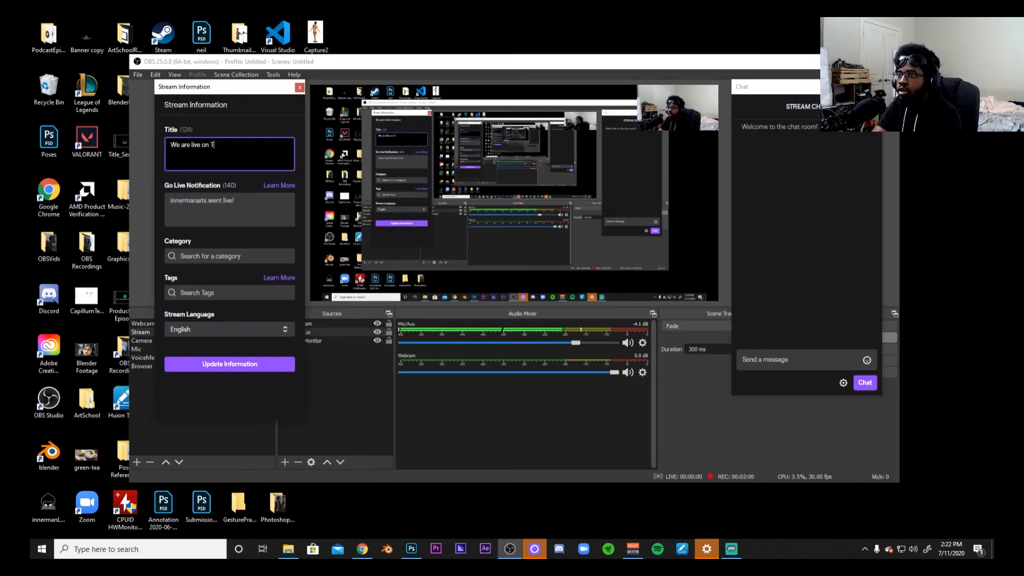
Step: Title the Twitch stream "We are live on Twitch" and update the stream information
{"action": "type", "text": "witch"}
{"action": "left_click", "coordinate": [226, 365]}
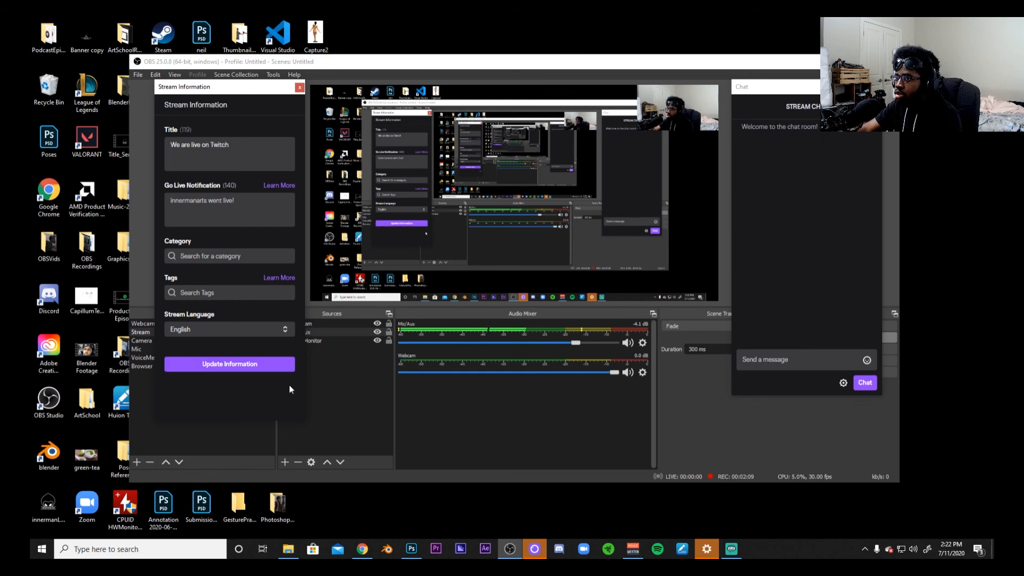